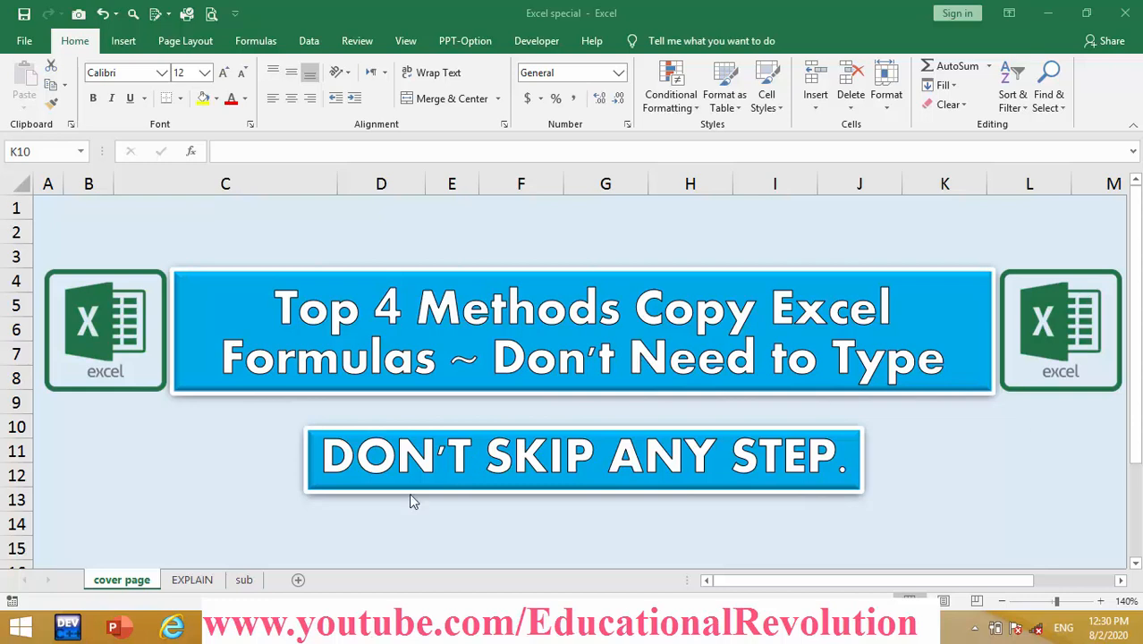
Step: Open the EXPLAIN sheet and inspect the total formula in E4 for the first employee
click(192, 580)
click(745, 386)
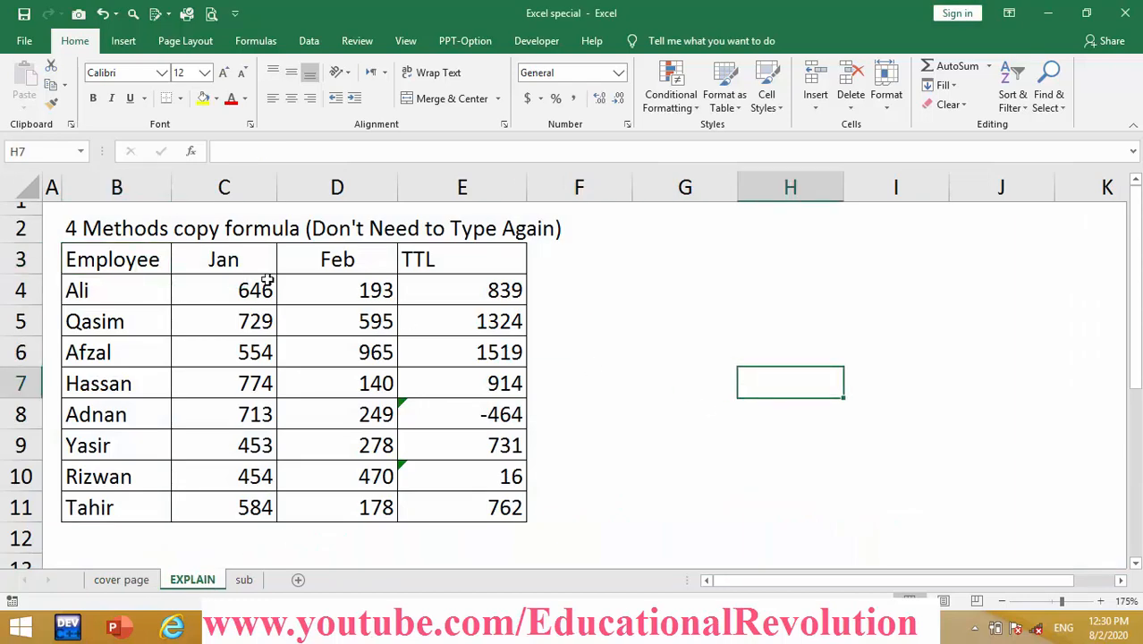
click(240, 295)
click(317, 288)
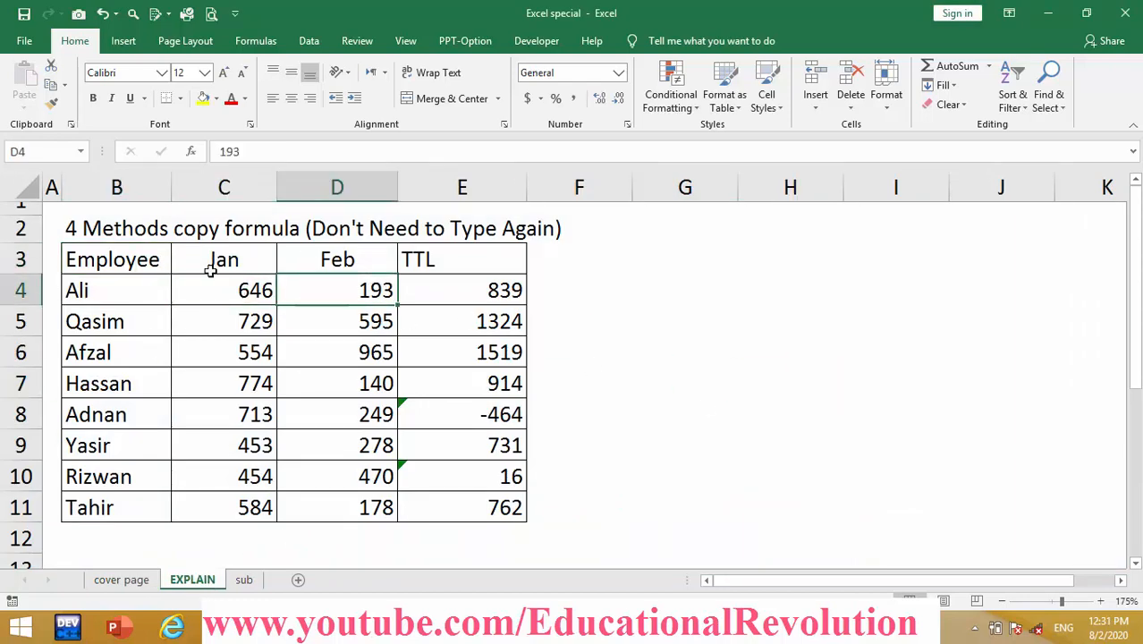
click(521, 291)
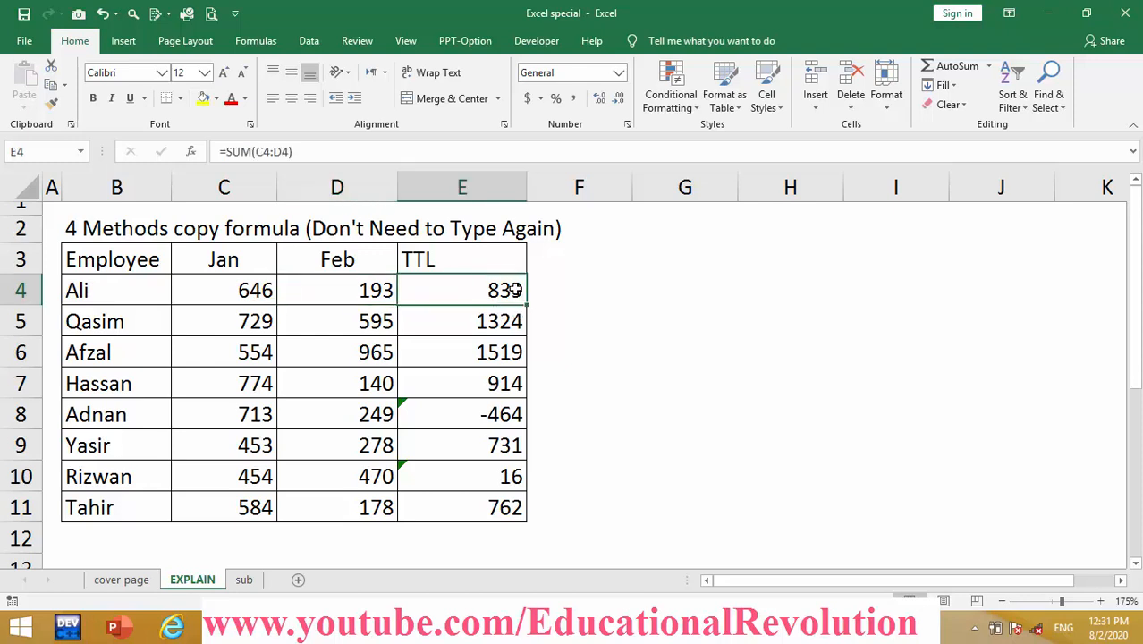
double_click(521, 291)
key(Escape)
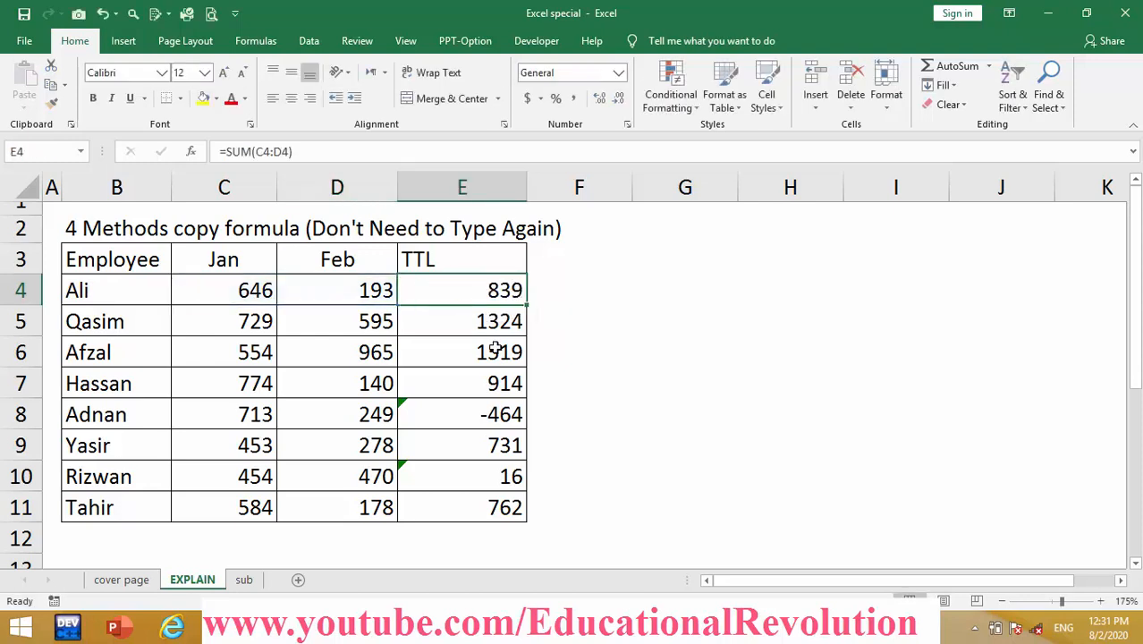
Step: Examine the TTL formula in E8 and compare it with the one in E4
click(490, 414)
double_click(494, 413)
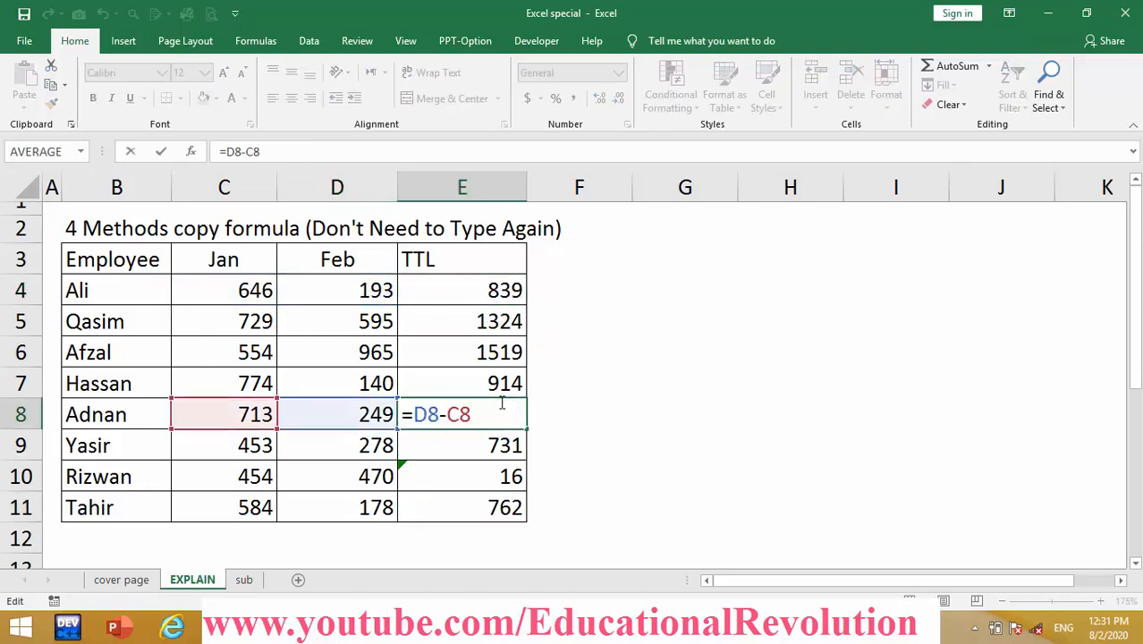
key(Escape)
double_click(504, 289)
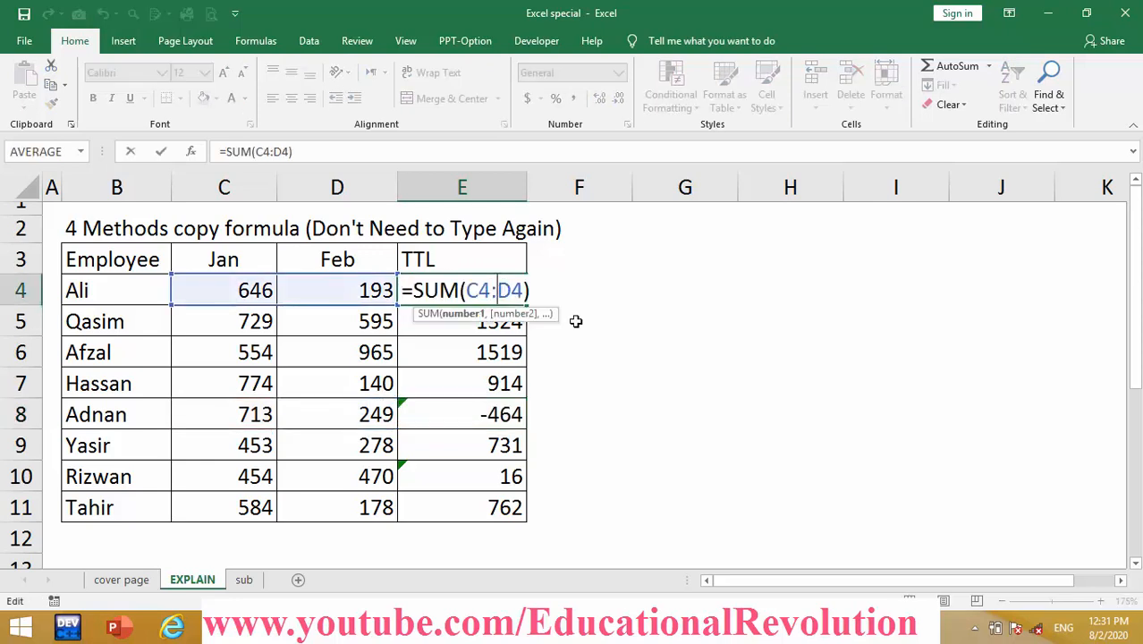
key(Escape)
Step: Copy the TTL formulas in E4:E11 and paste them starting at I4
drag(526, 305, 495, 507)
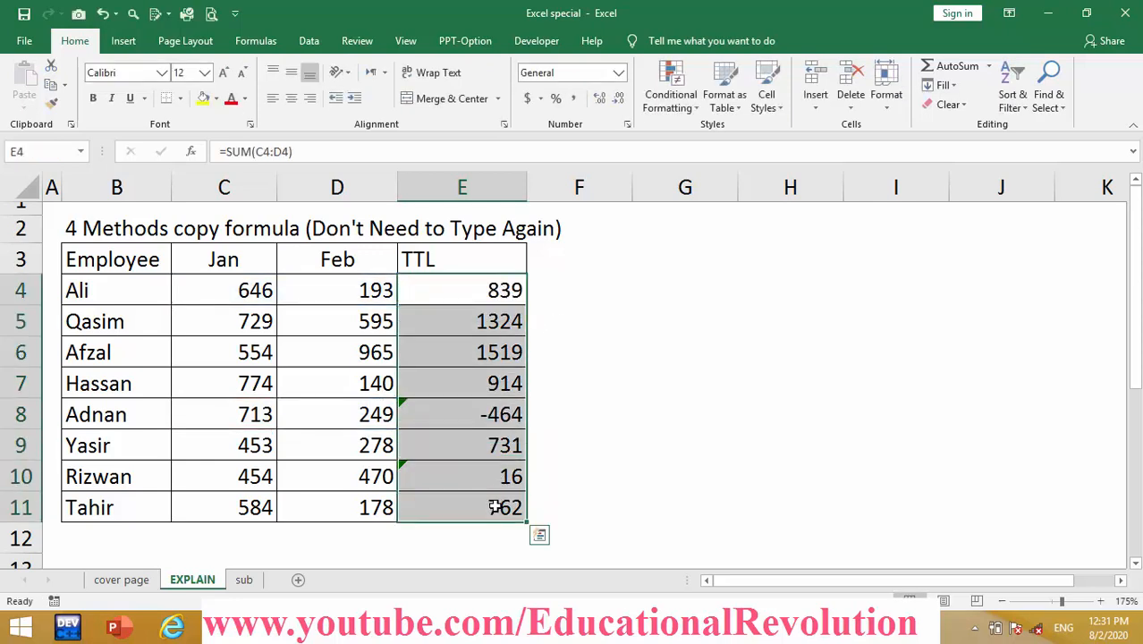
key(ctrl+c)
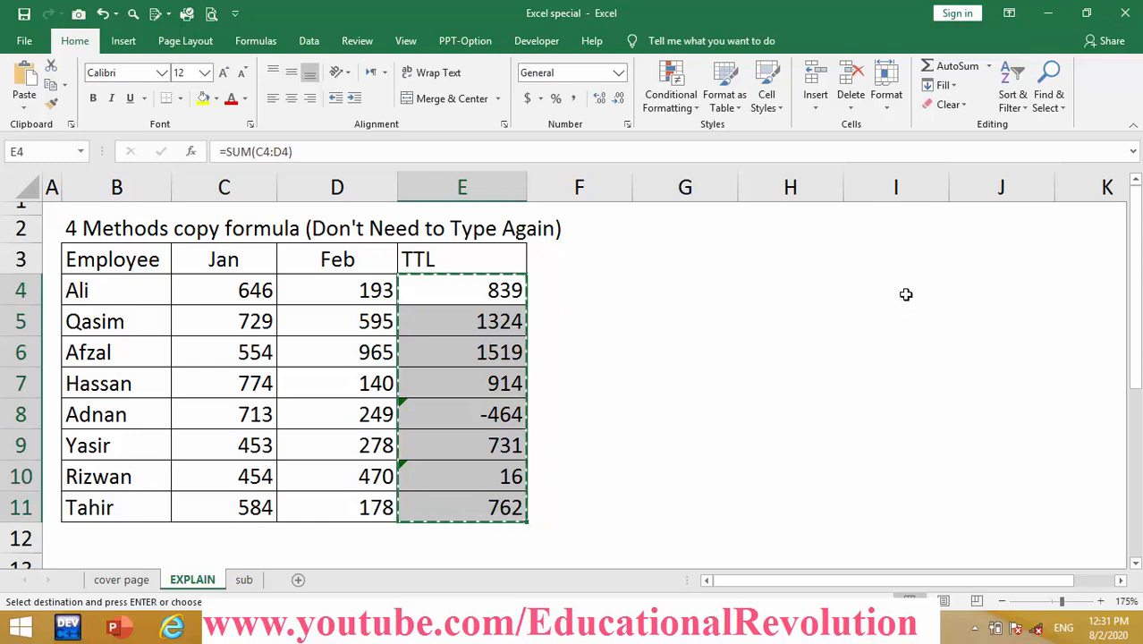
click(906, 294)
key(ctrl+v)
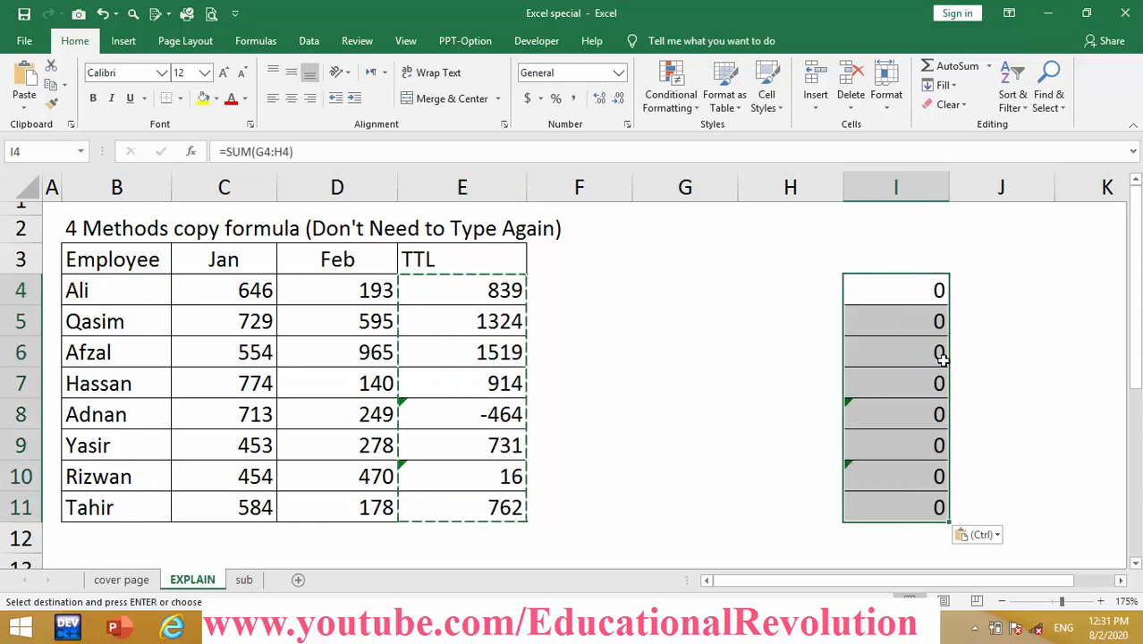
key(Escape)
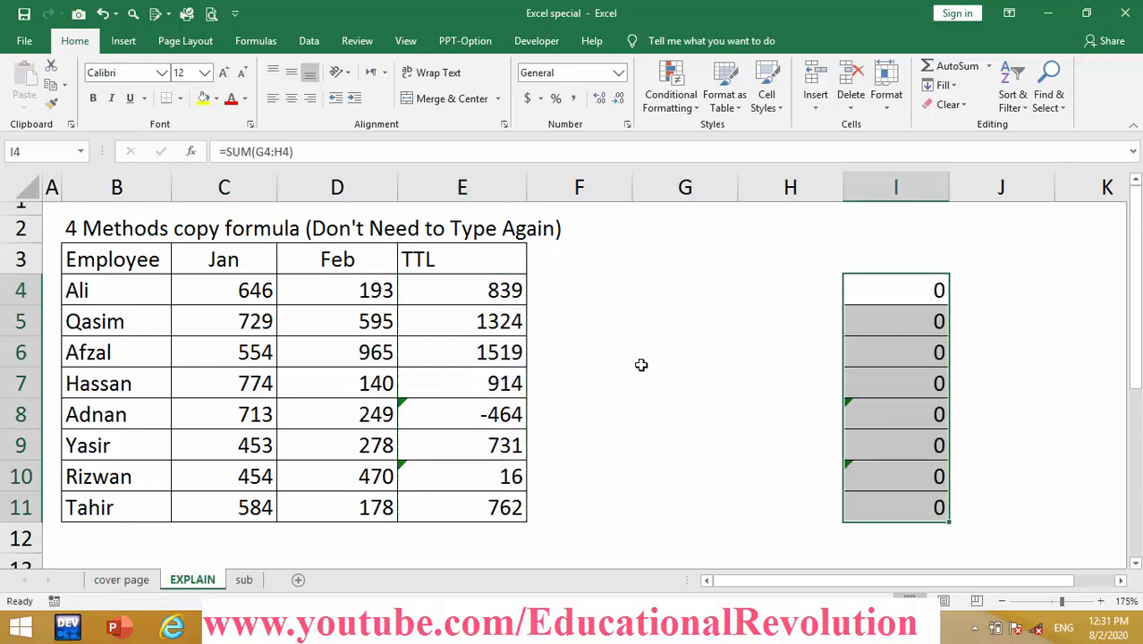
Step: Compare the cell references of the original formula in E4 with the pasted copy in I4
double_click(501, 285)
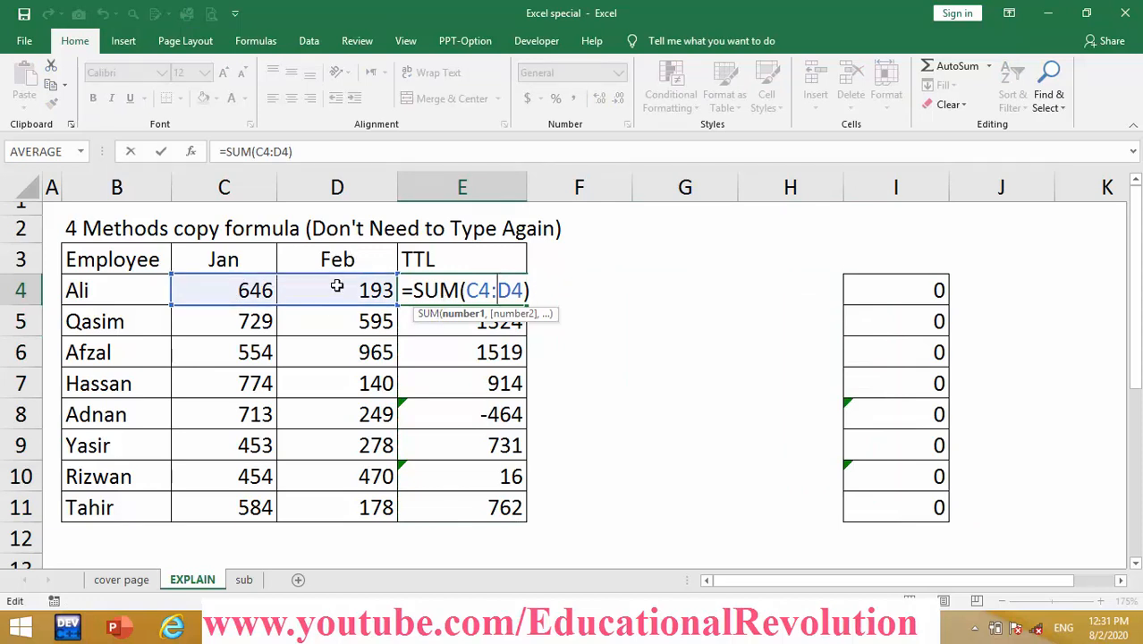
key(Escape)
key(Escape)
double_click(941, 288)
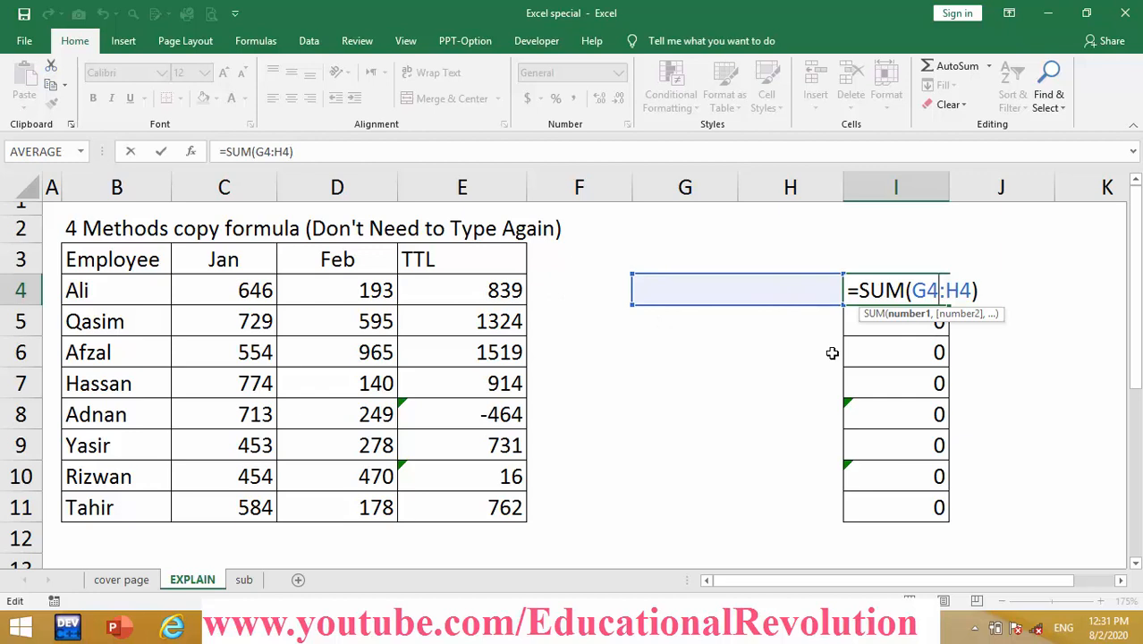
key(Return)
Step: Delete the whole column I containing the pasted formulas
click(907, 188)
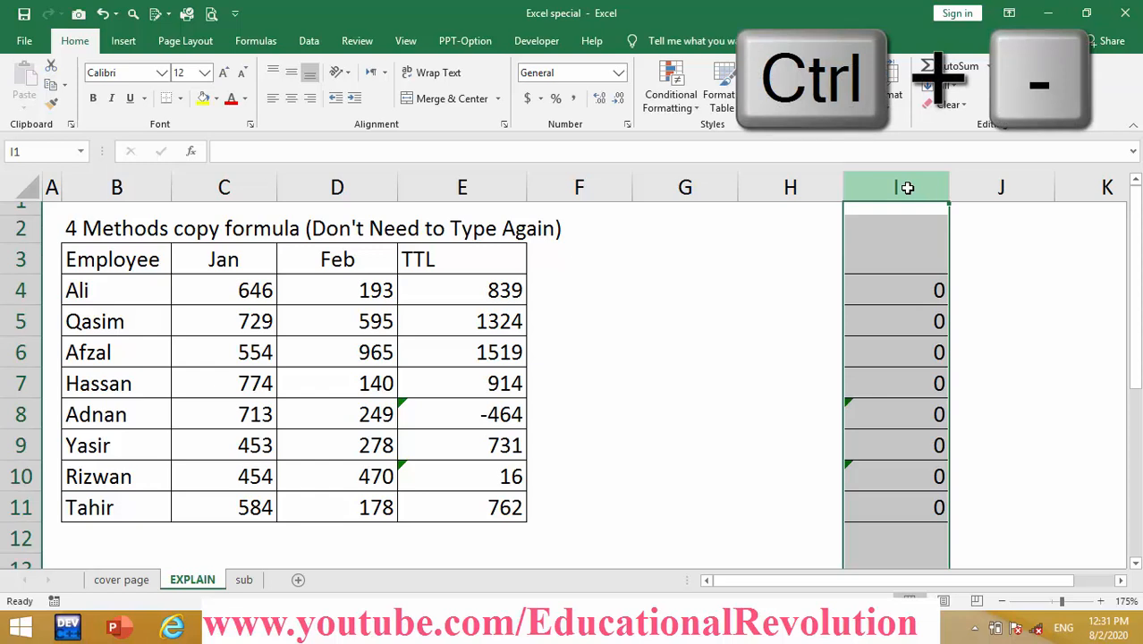
key(ctrl+minus)
click(497, 288)
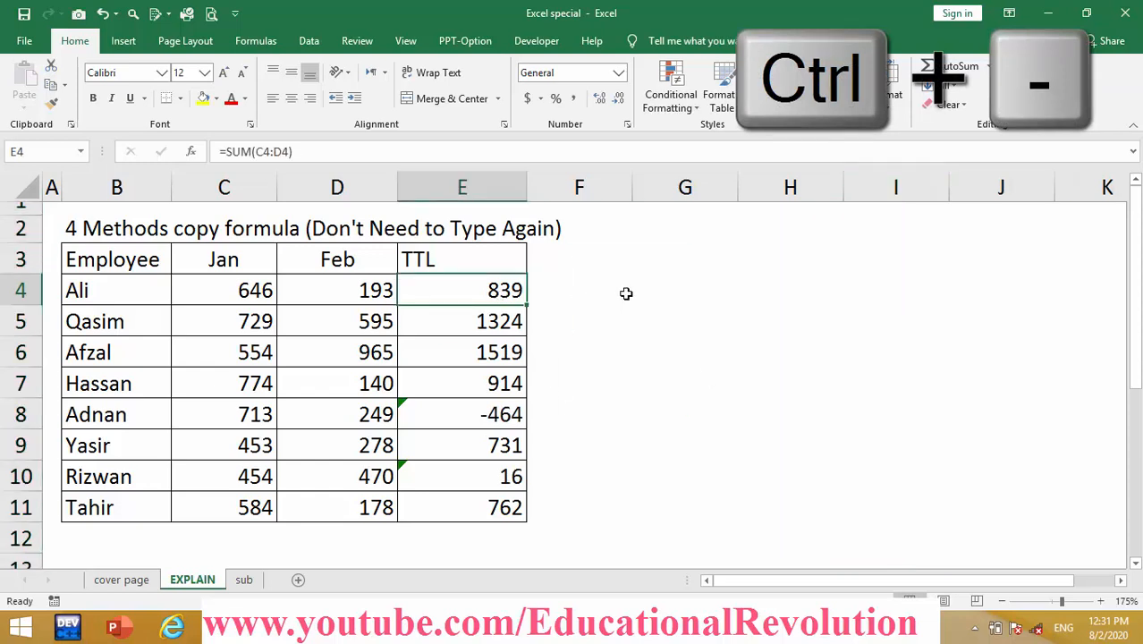
click(626, 294)
click(803, 290)
Step: Enter the formula =" "&FORMULATEXT(E4) in cell I4
click(896, 293)
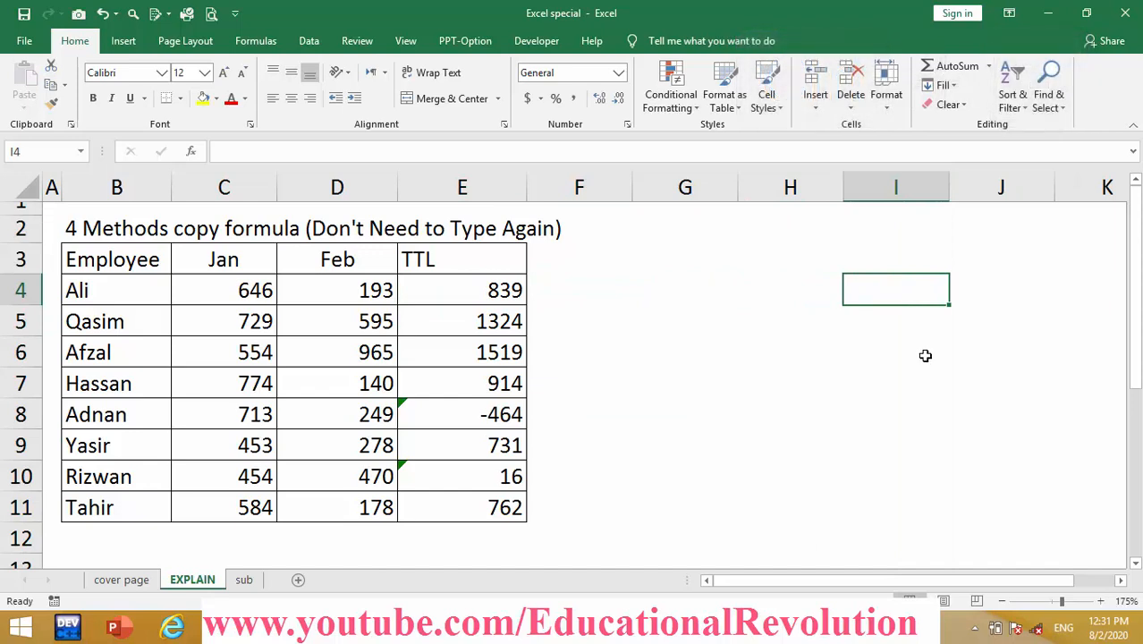
text(=")
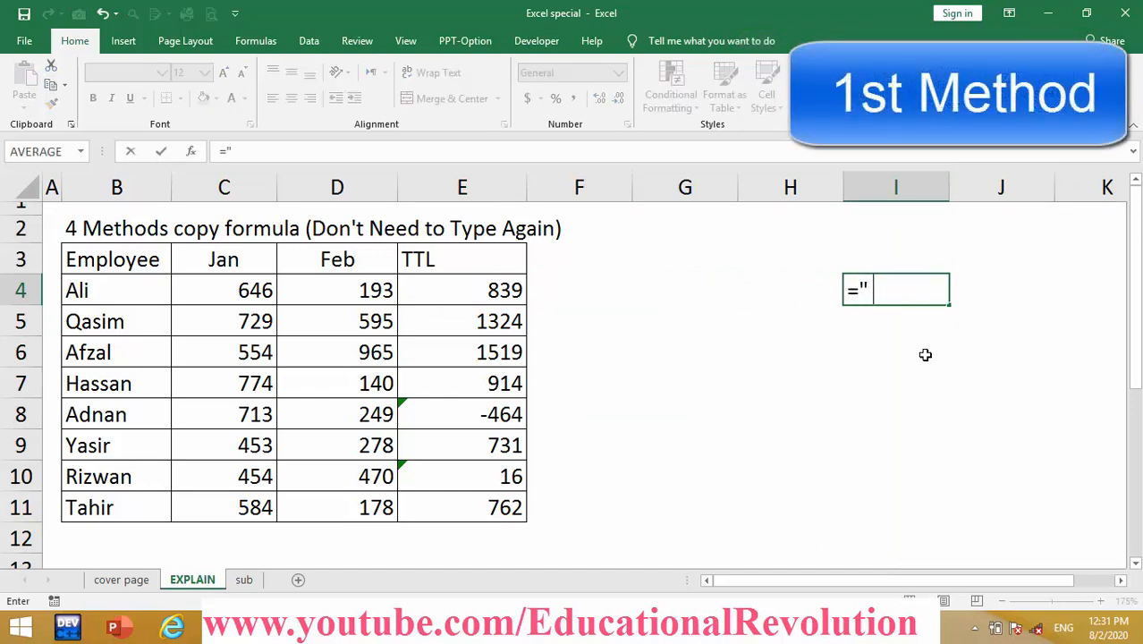
text( "&formu)
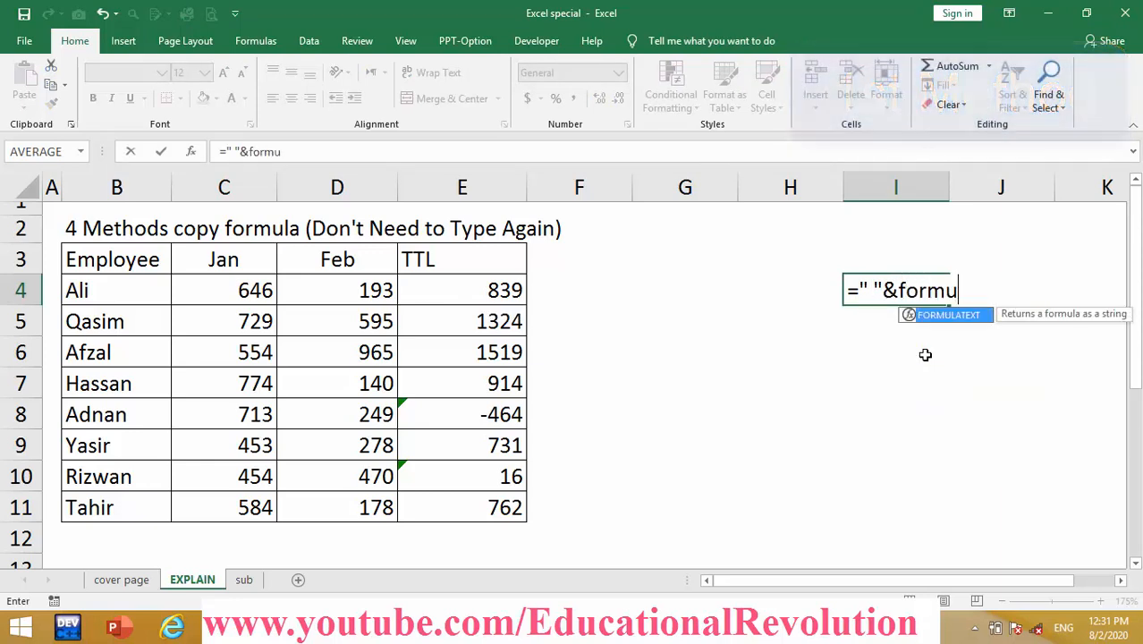
key(Tab)
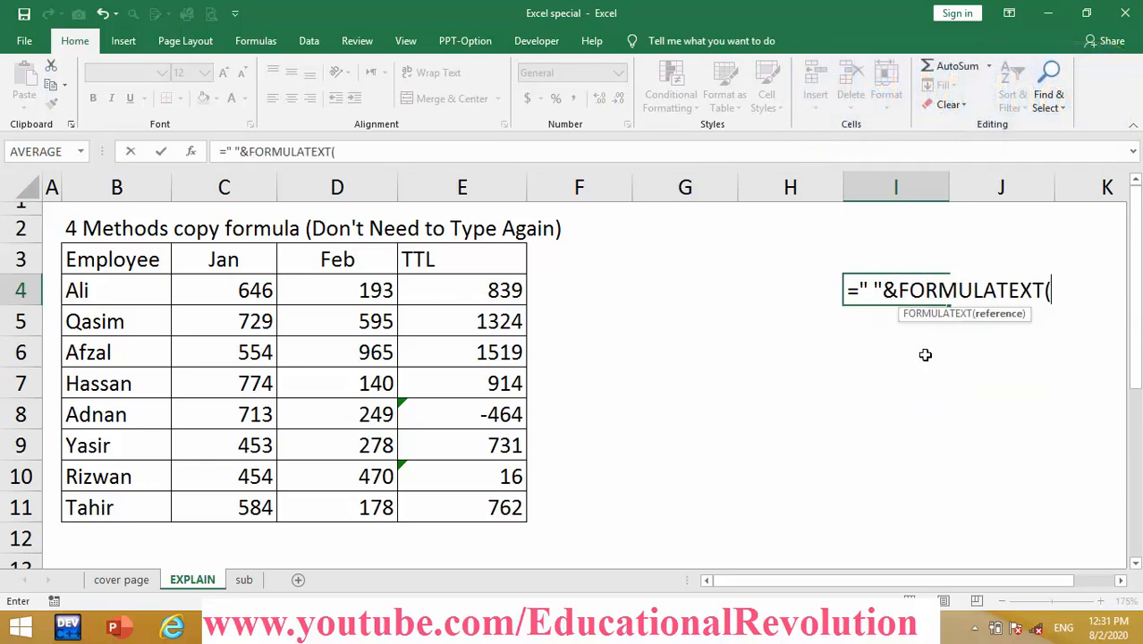
click(446, 278)
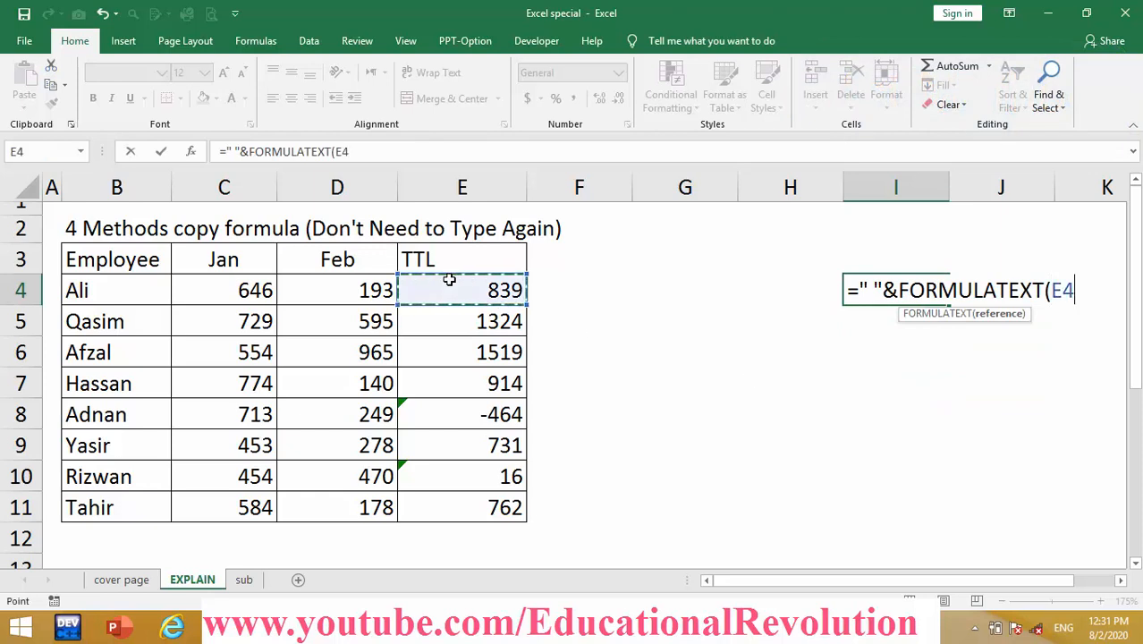
text())
key(Return)
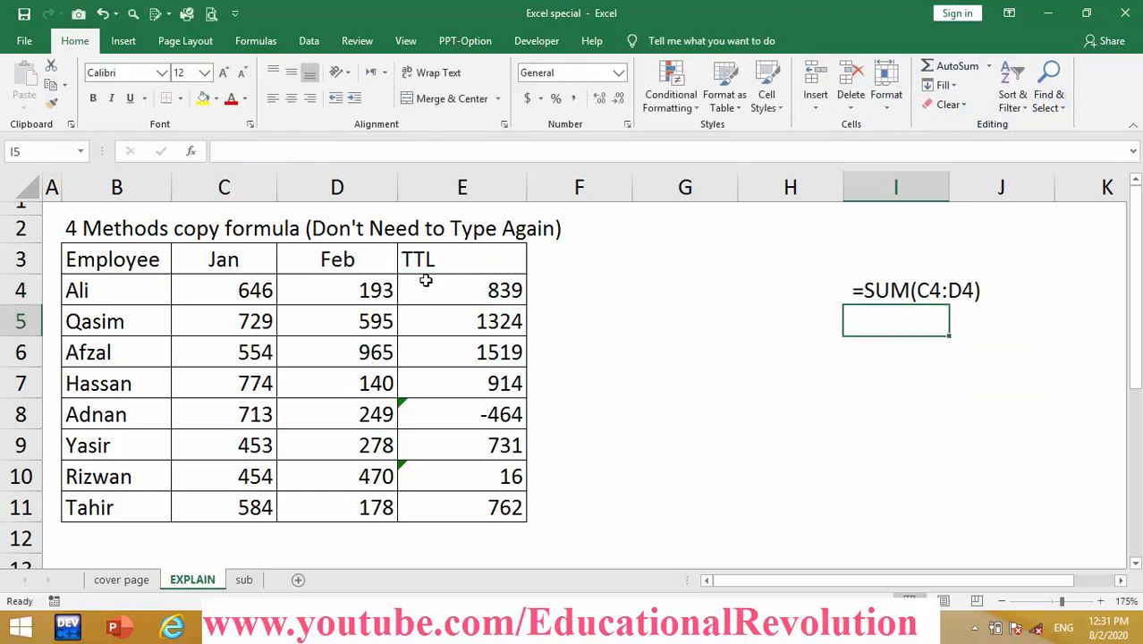
Step: Fill the FORMULATEXT formula from I4 down to I11 and paste the range over itself as values
click(900, 292)
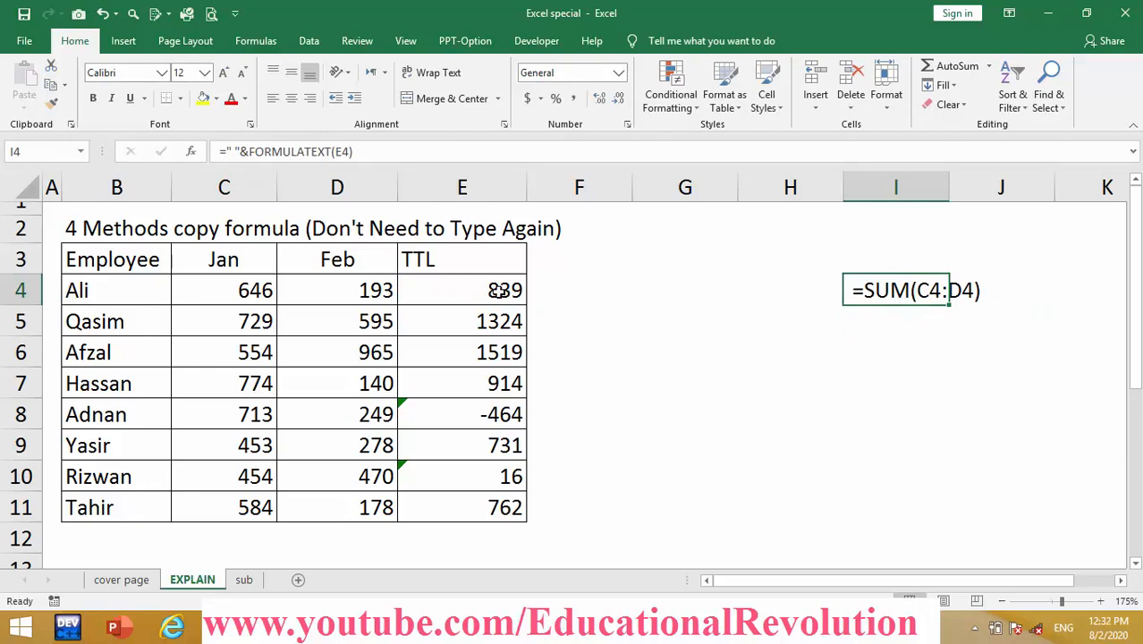
drag(947, 305, 940, 513)
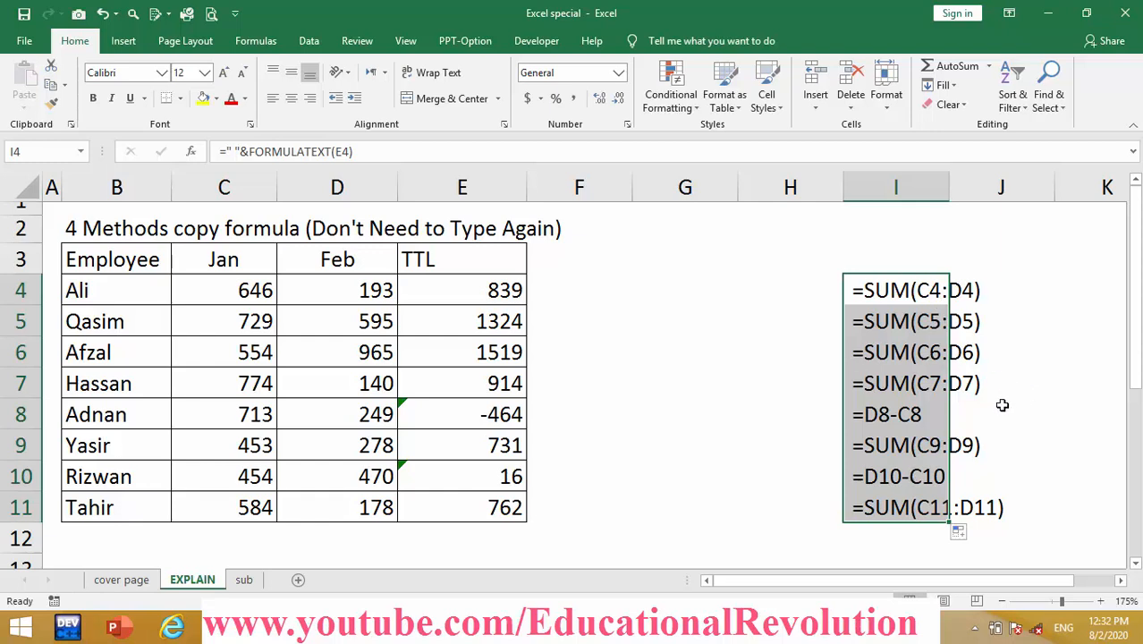
key(ctrl+c)
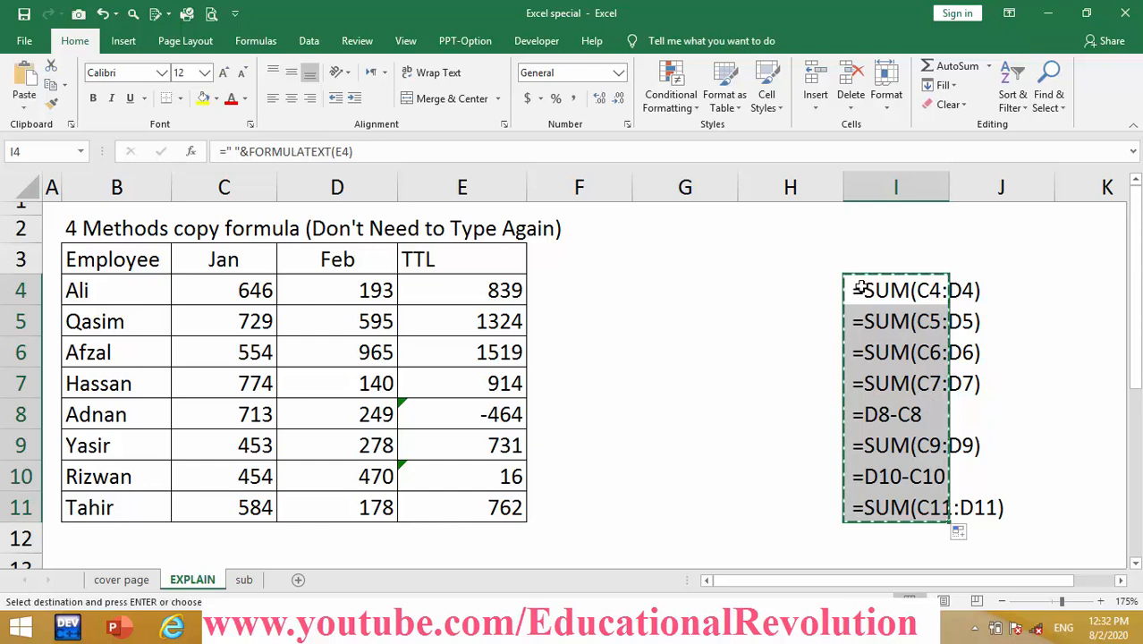
click(859, 286)
right_click(859, 286)
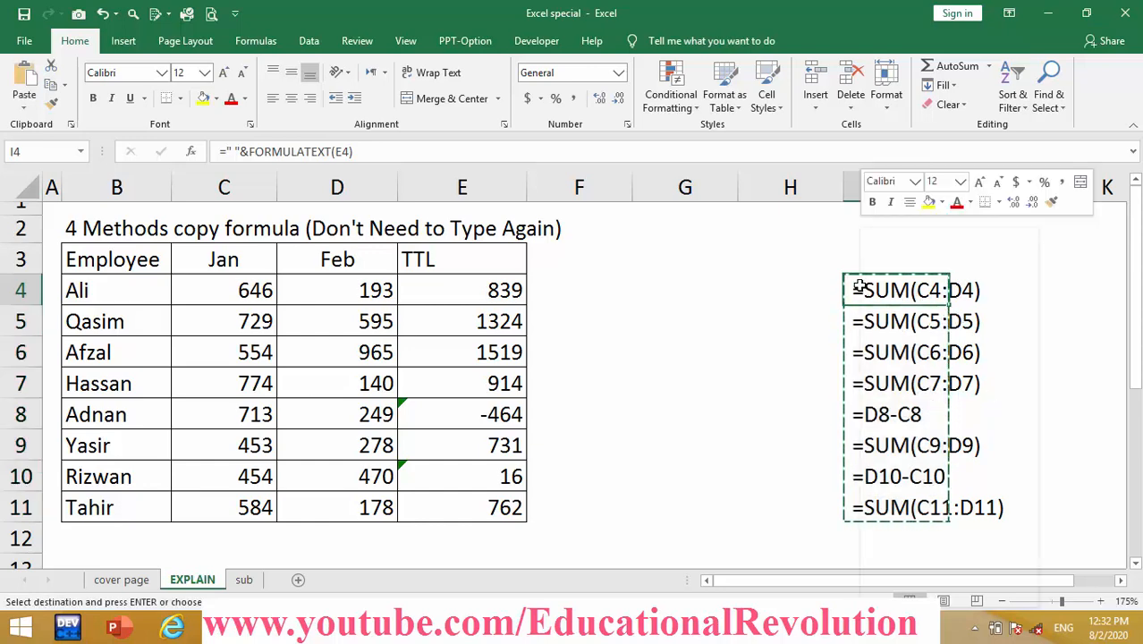
click(921, 304)
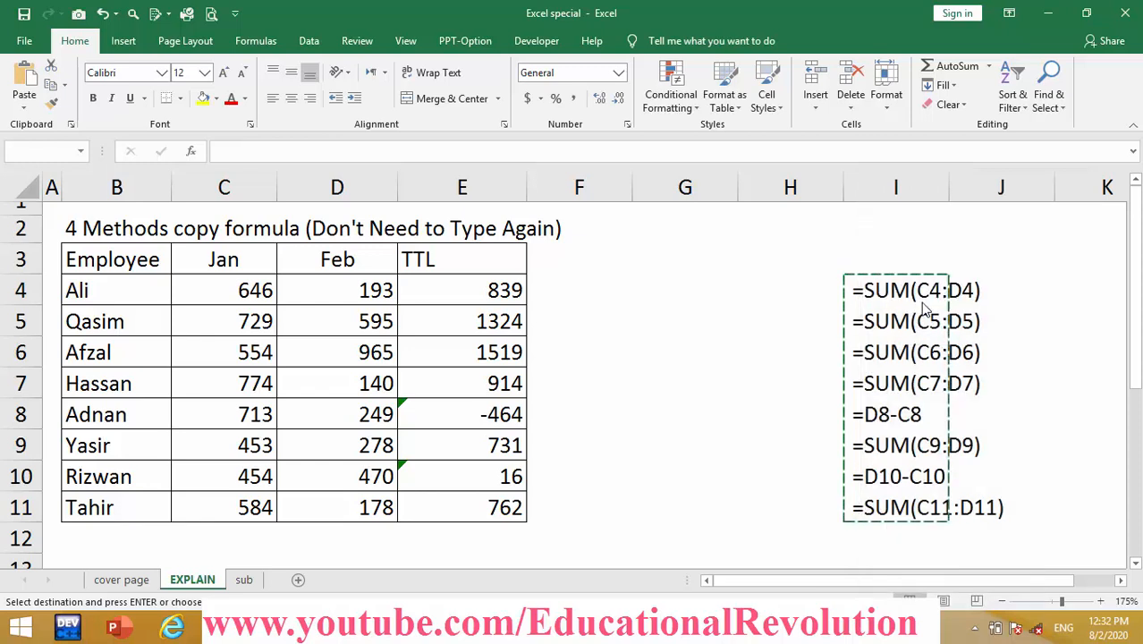
key(Escape)
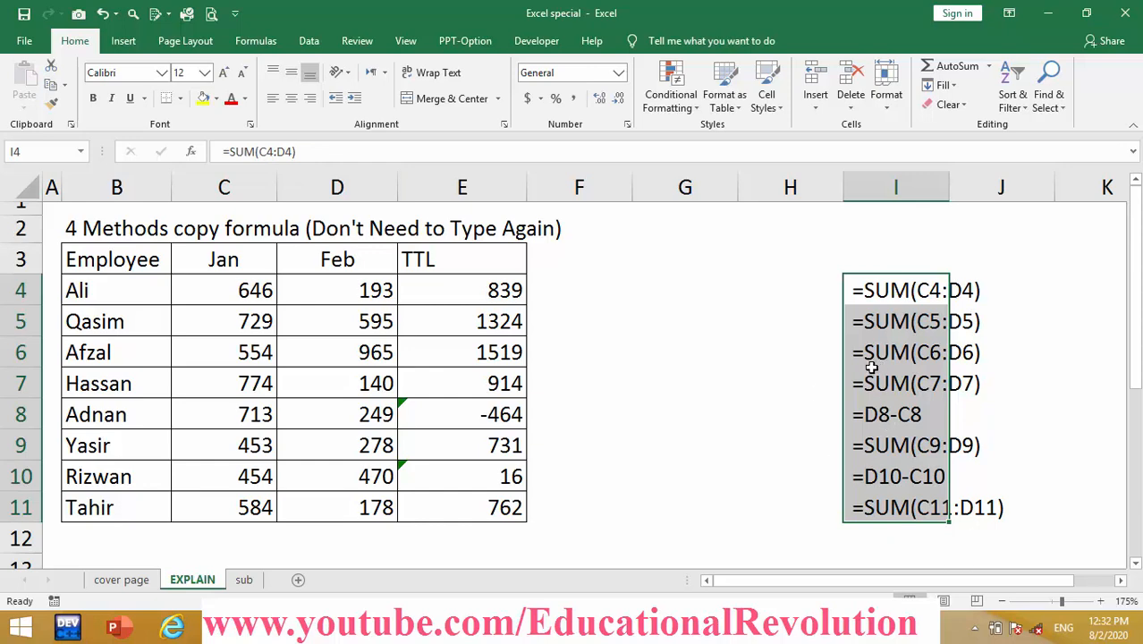
Step: Replace every space in I4:I11 with nothing, and undo the replacement
key(ctrl+h)
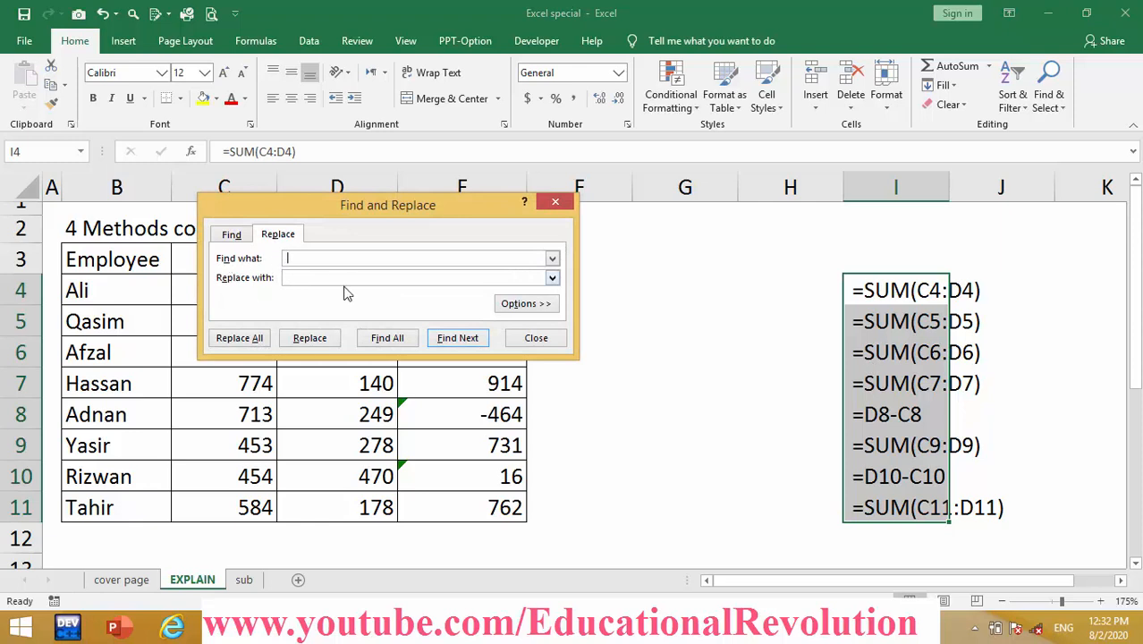
click(241, 338)
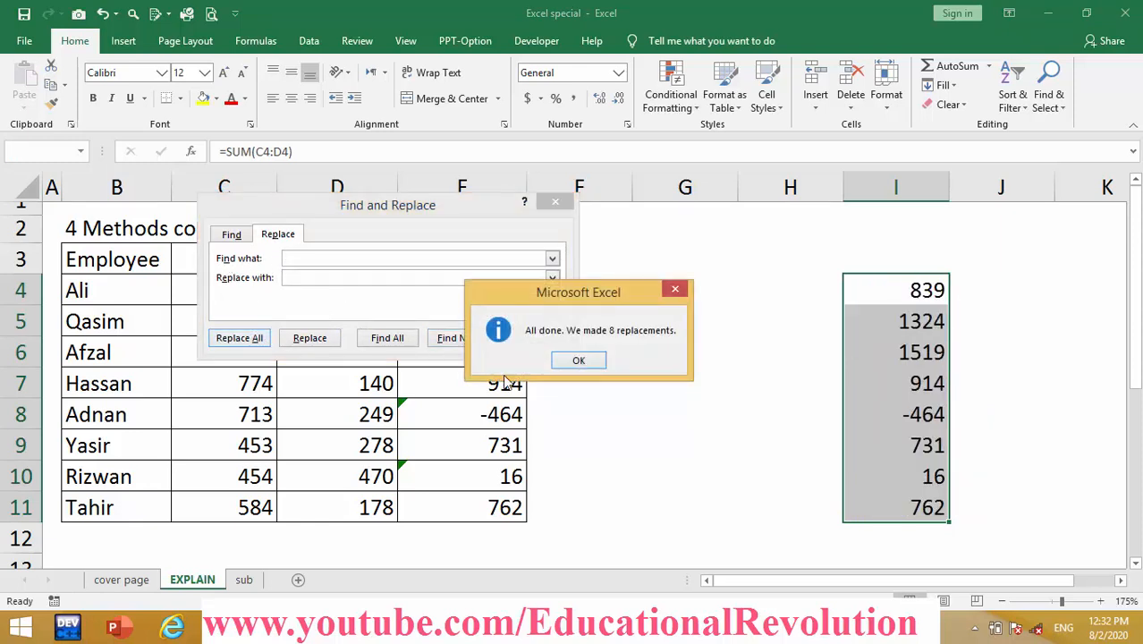
click(579, 361)
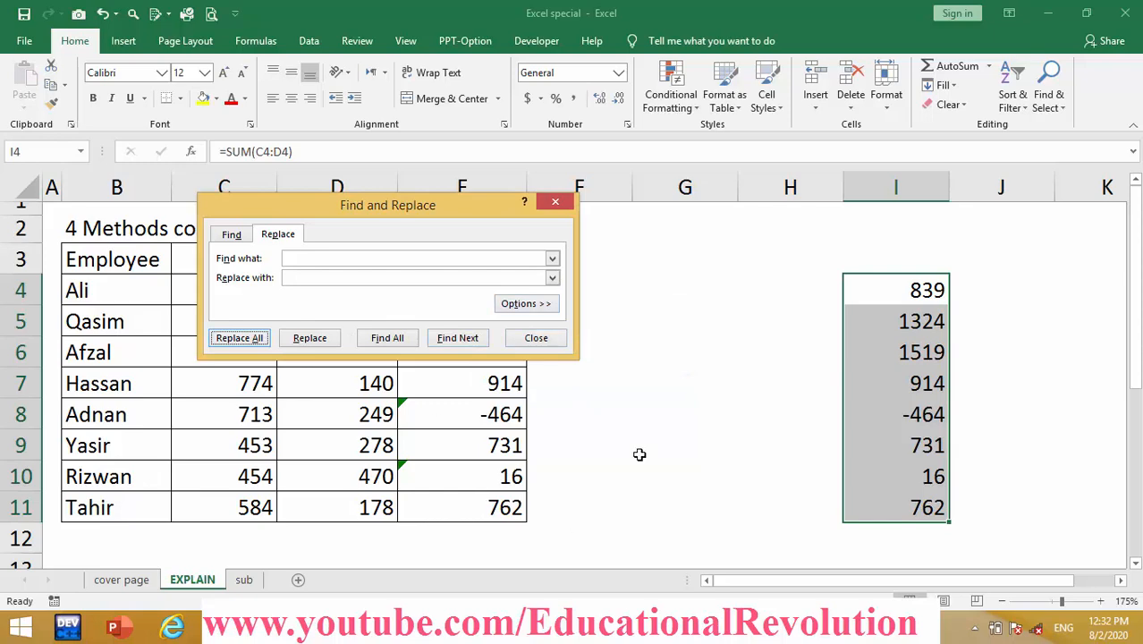
click(542, 339)
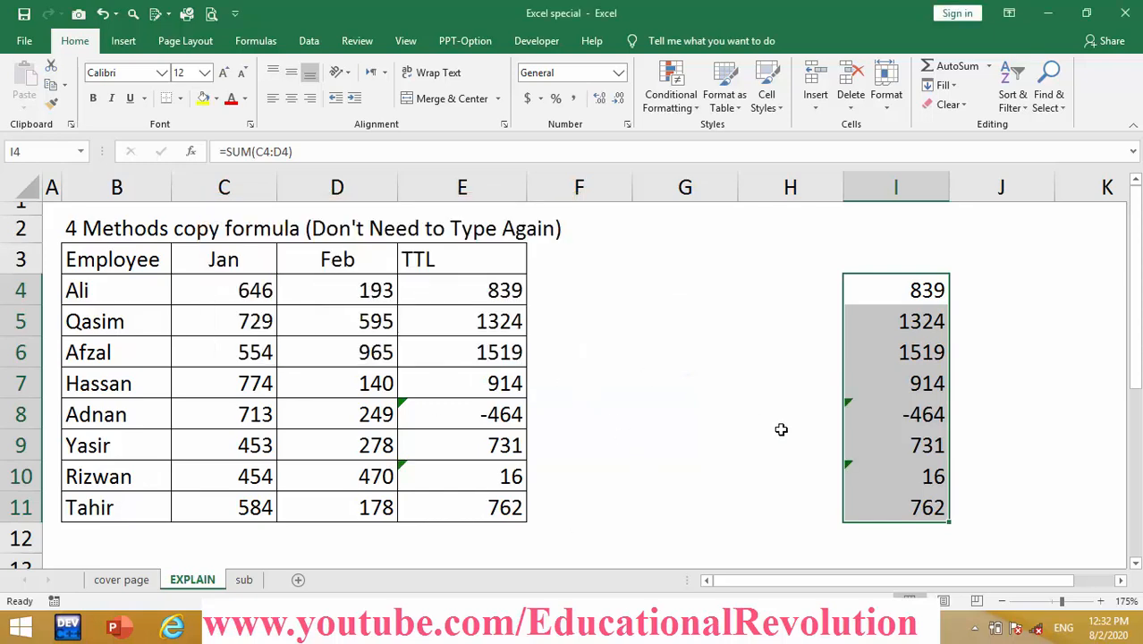
key(ctrl+z)
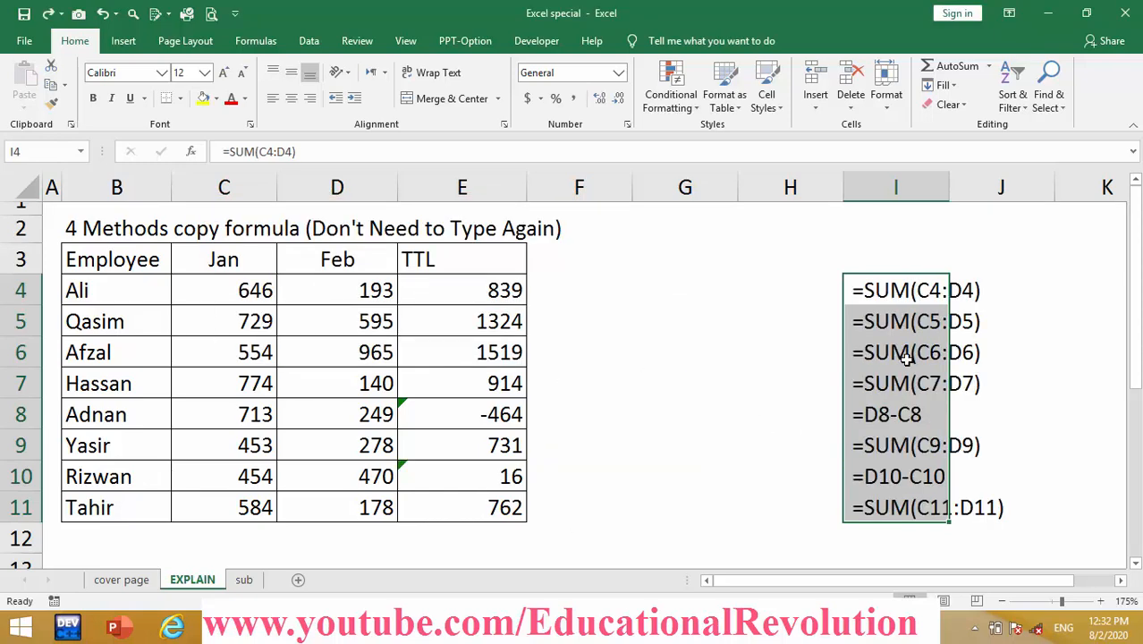
Step: Try removing the leading space before the equals sign in cell I4's formula text
click(874, 298)
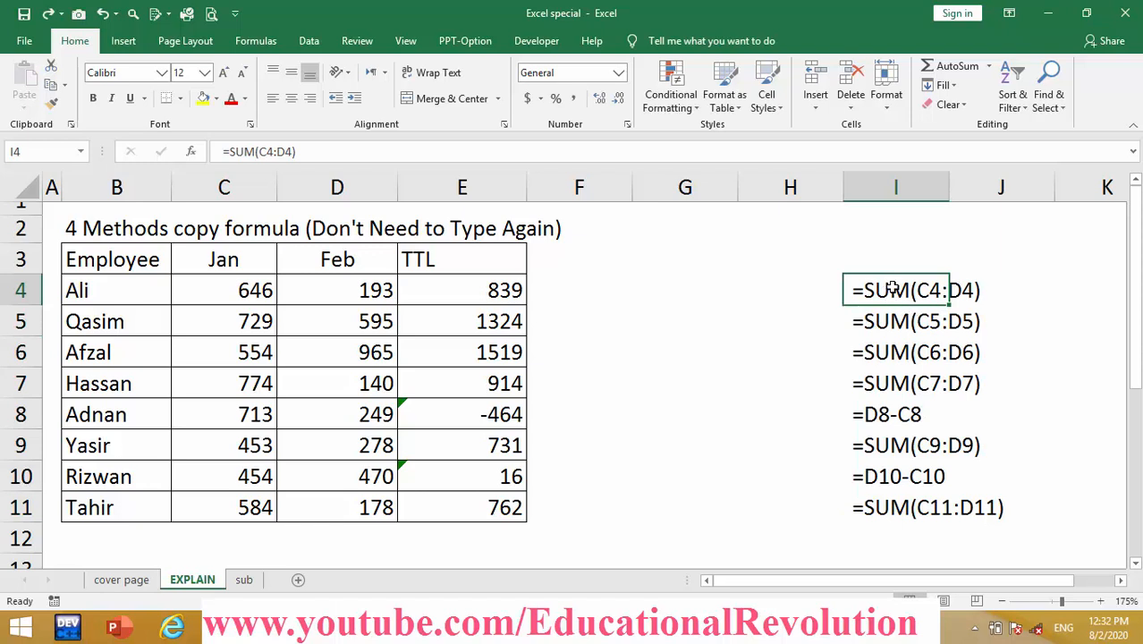
click(224, 151)
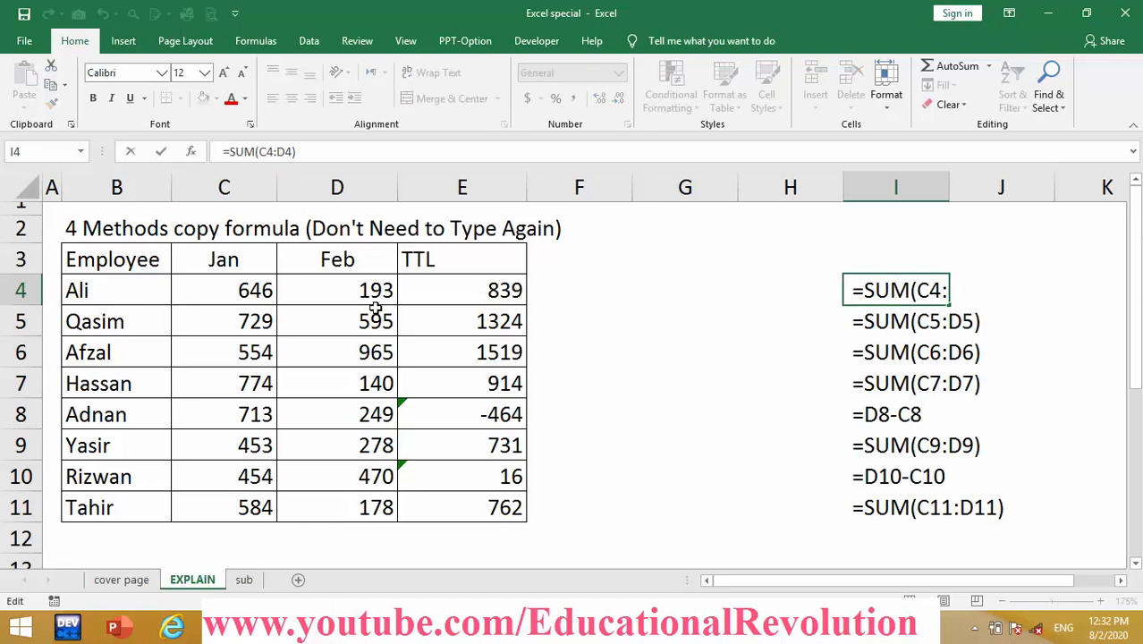
key(BackSpace)
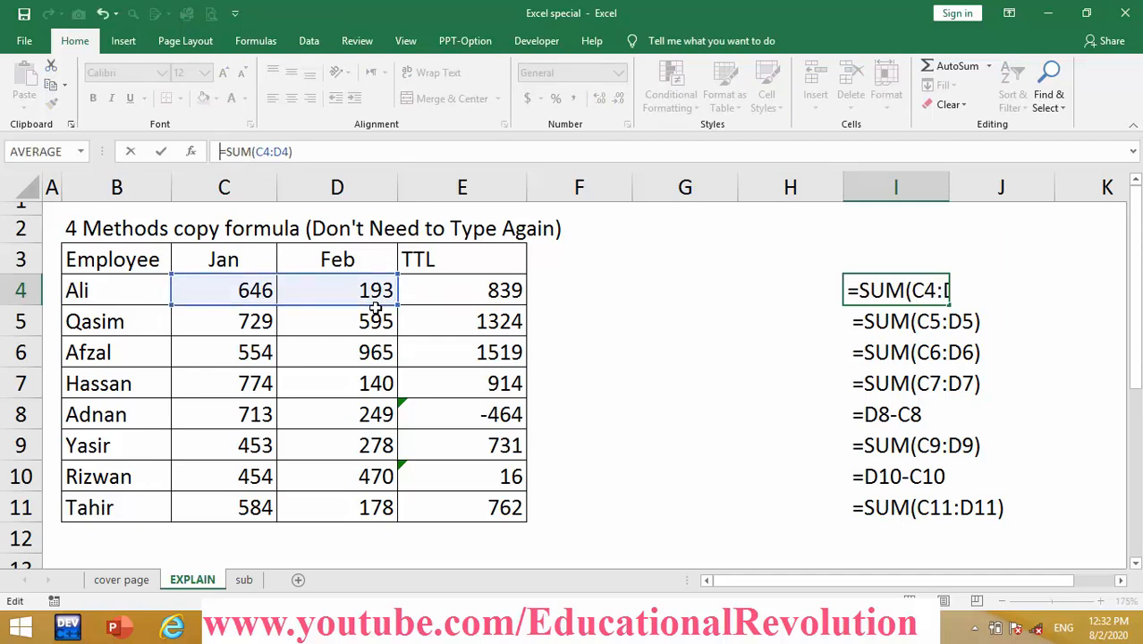
key(ctrl+Return)
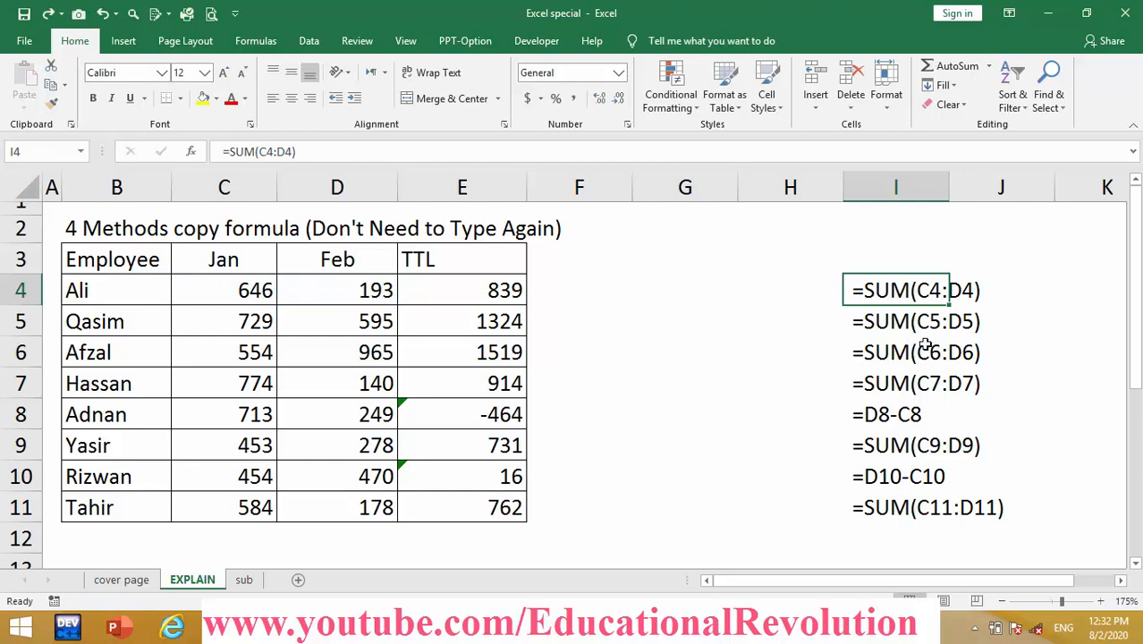
Step: Replace every space in I4:I11 with nothing to turn the formula text into working formulas
drag(884, 290, 900, 522)
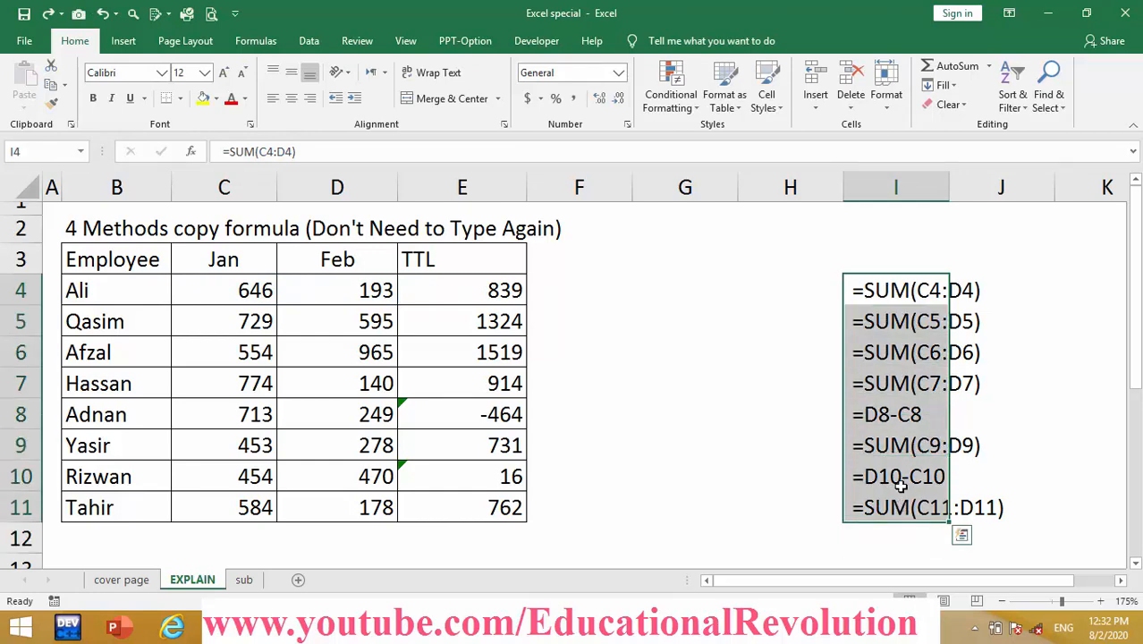
key(ctrl+h)
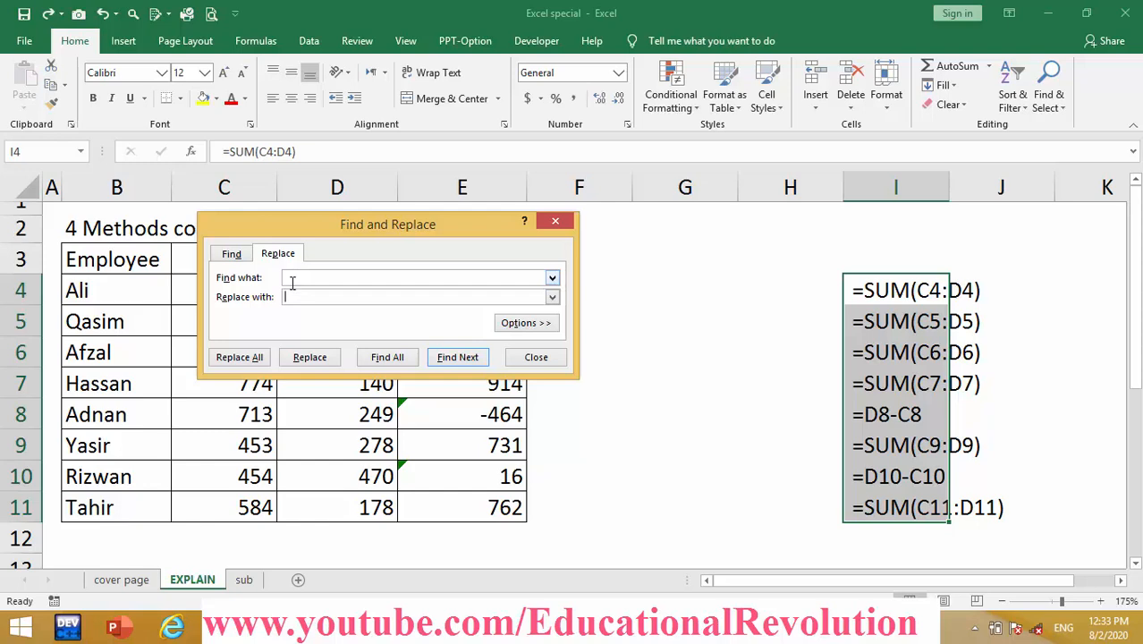
click(237, 367)
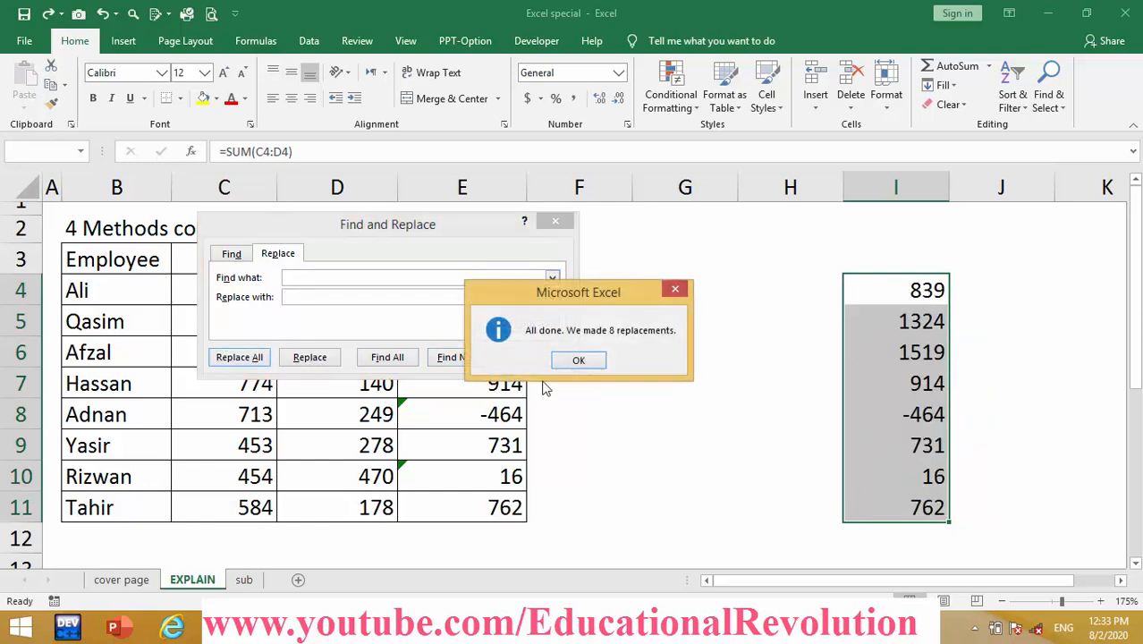
click(578, 360)
click(554, 221)
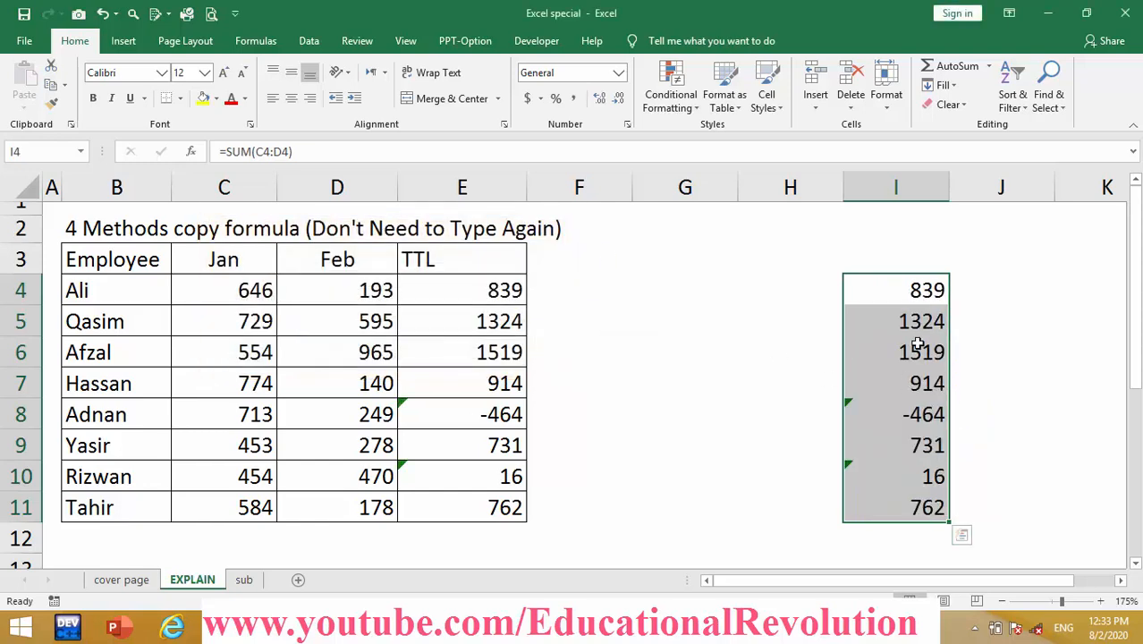
Step: Check the formulas in I4 to I9 and compare the formula in E4 with the one in I4
click(927, 297)
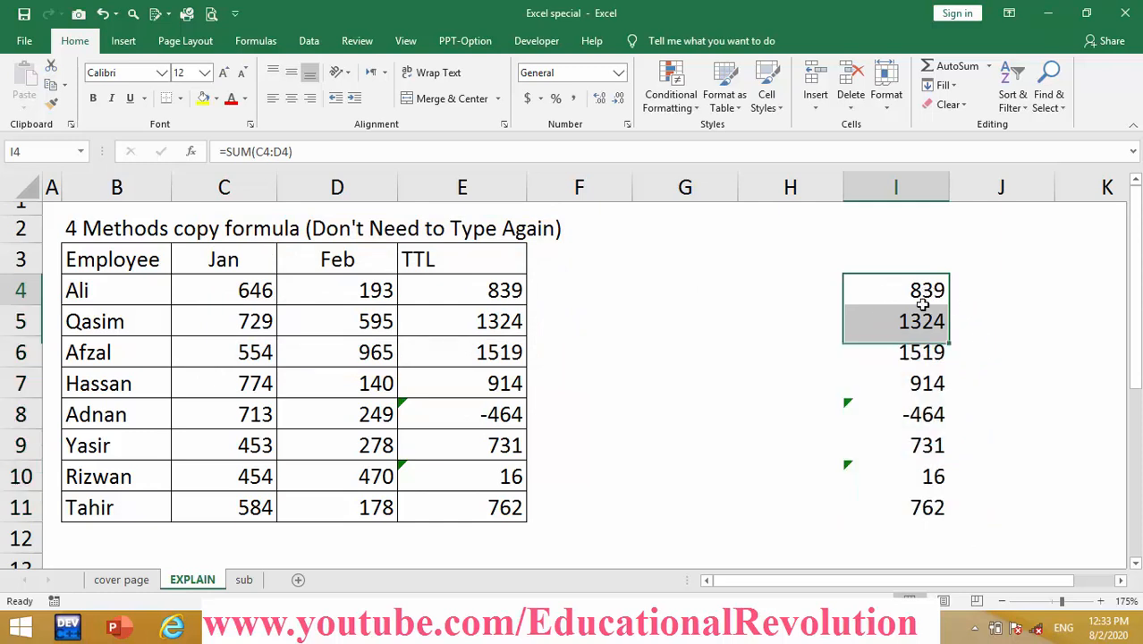
click(934, 319)
click(930, 351)
click(930, 383)
click(930, 414)
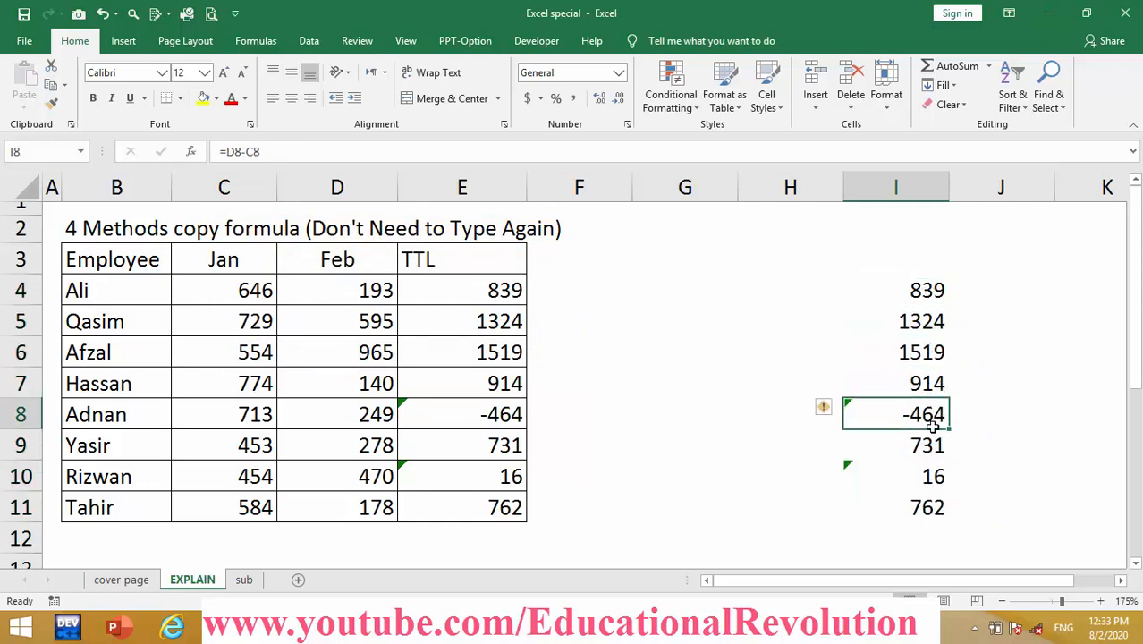
click(932, 445)
double_click(469, 295)
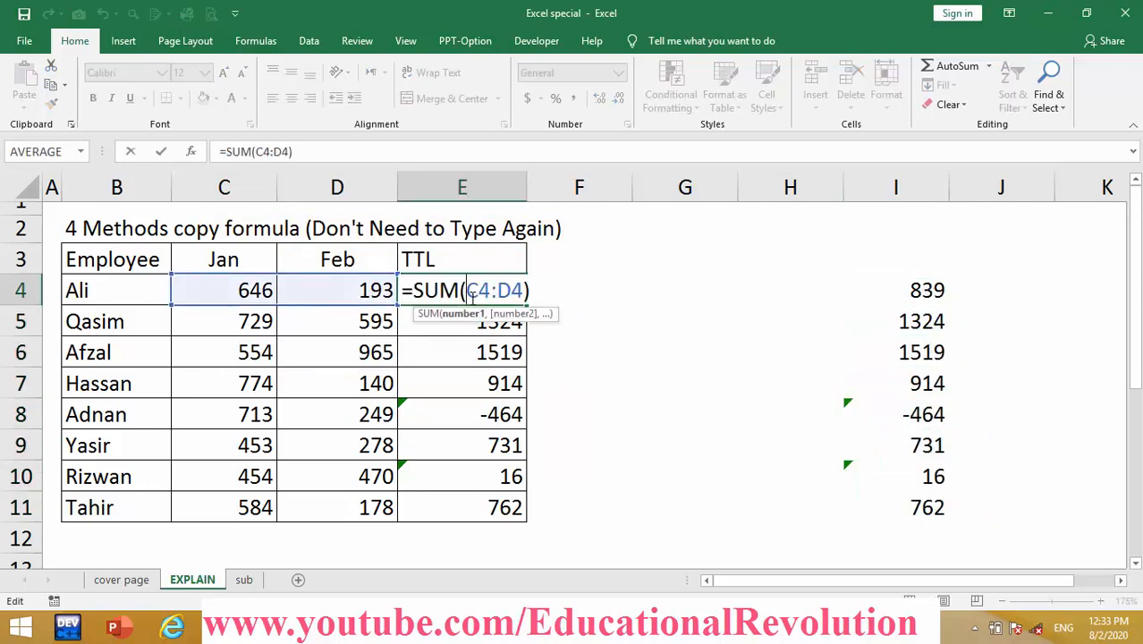
key(Escape)
double_click(935, 295)
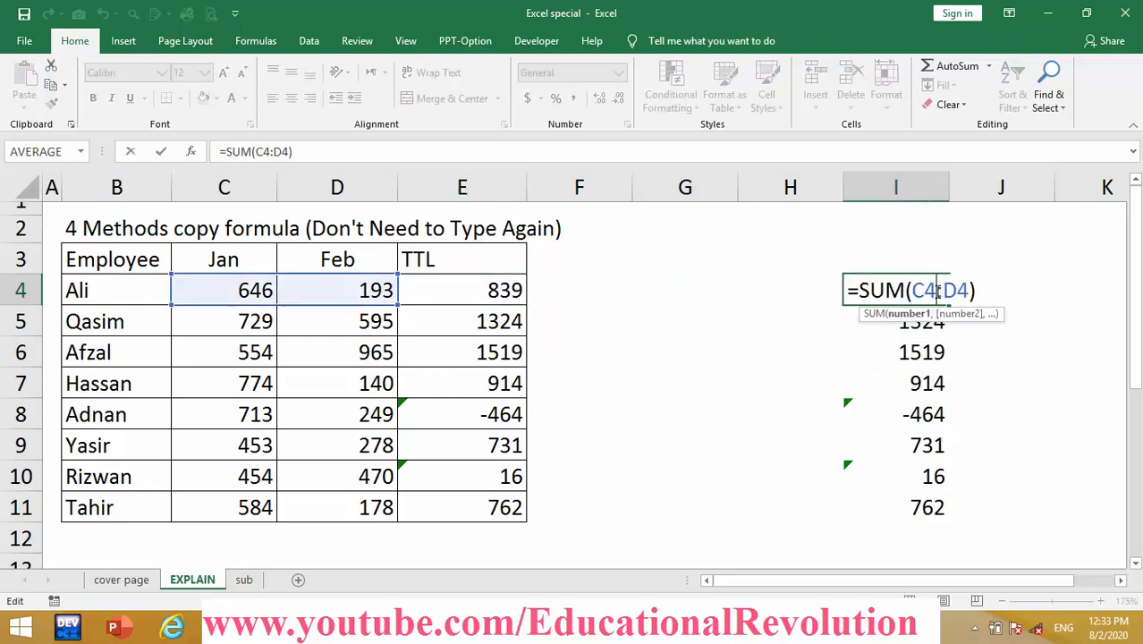
key(Escape)
Step: Clear the contents of column I and select cell I4
click(908, 190)
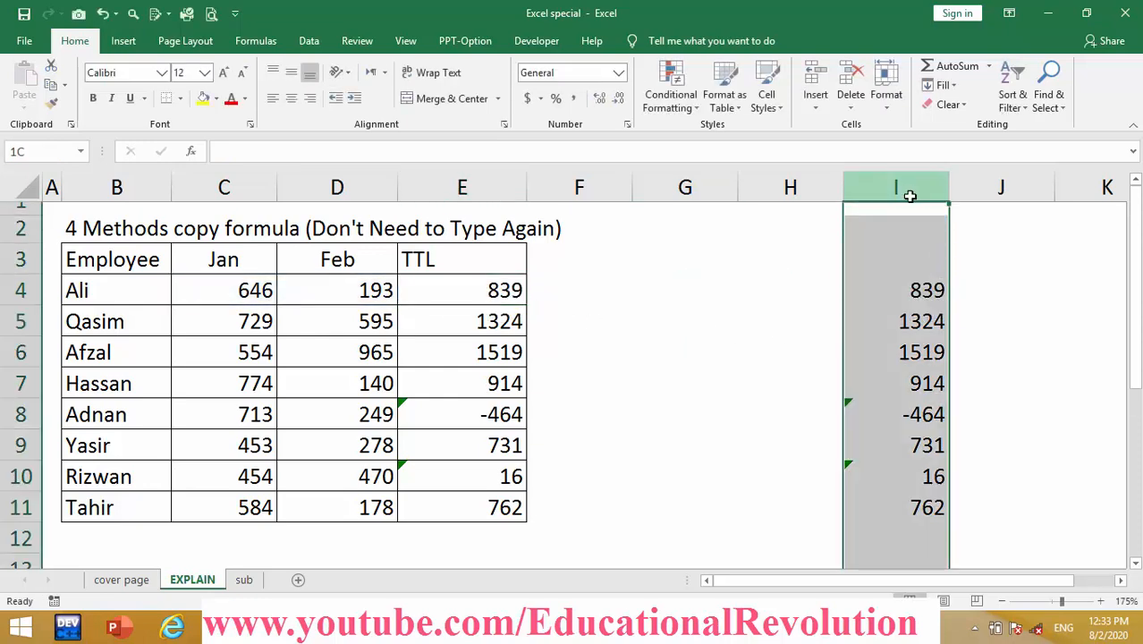
key(Delete)
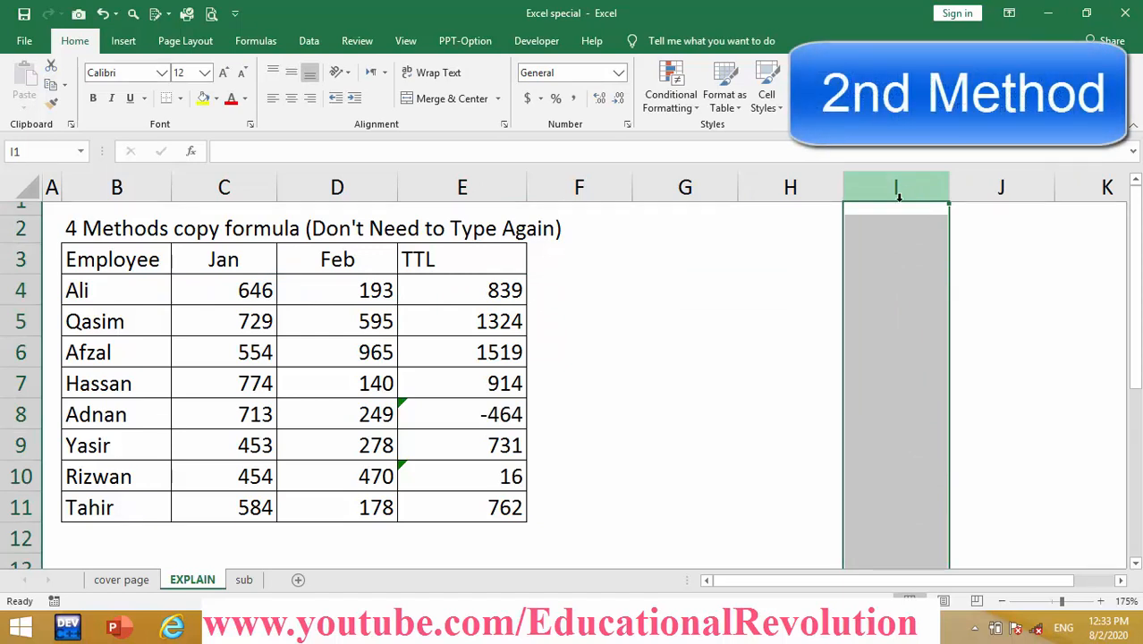
click(918, 302)
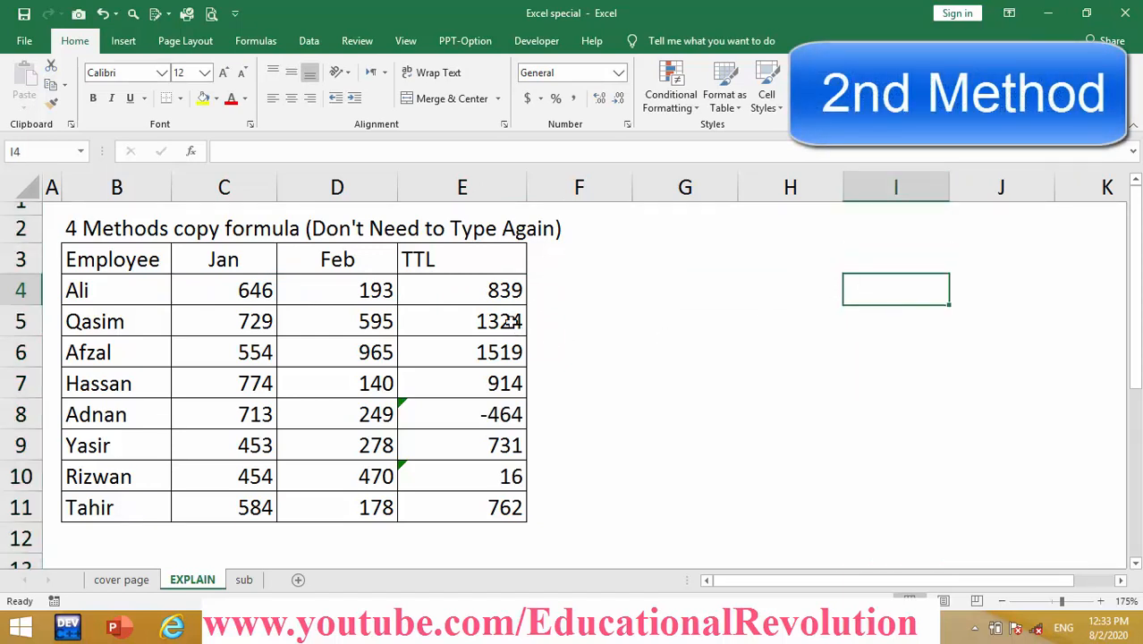
Step: Try copying E4:E11 with formulas shown in the cells, and turn the formula display off again
click(256, 41)
click(787, 66)
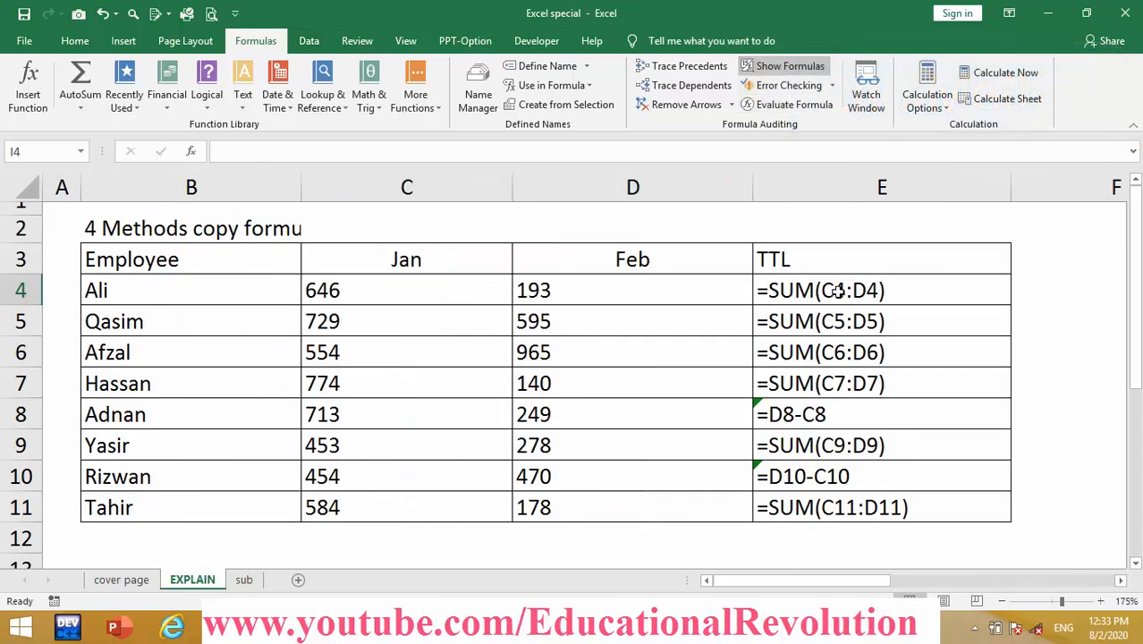
drag(835, 289, 843, 508)
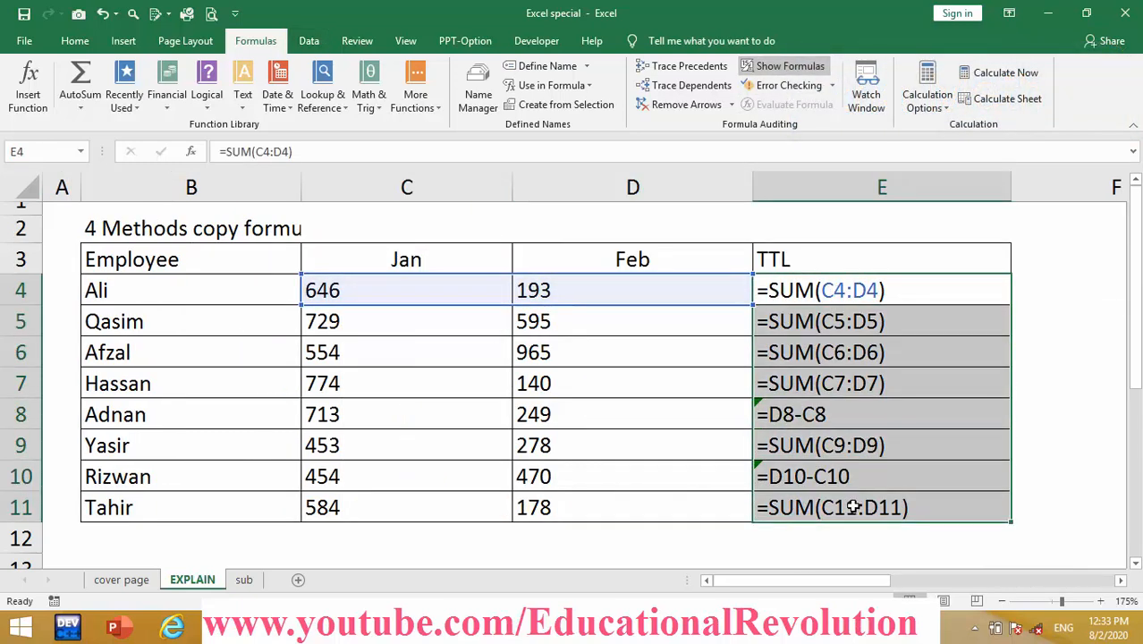
key(ctrl+c)
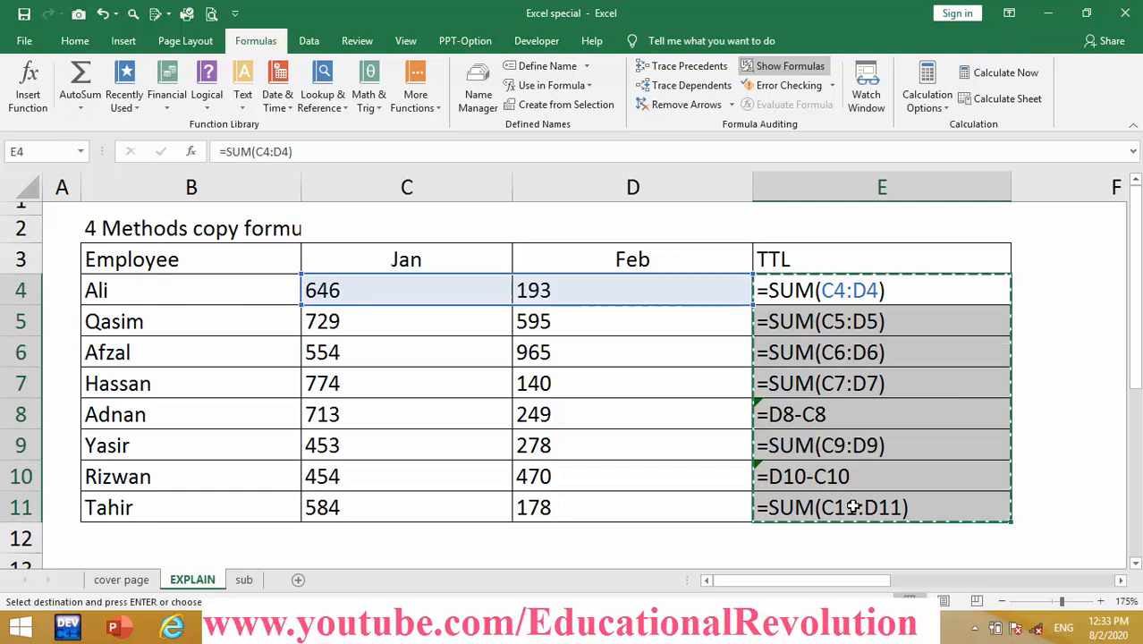
click(772, 67)
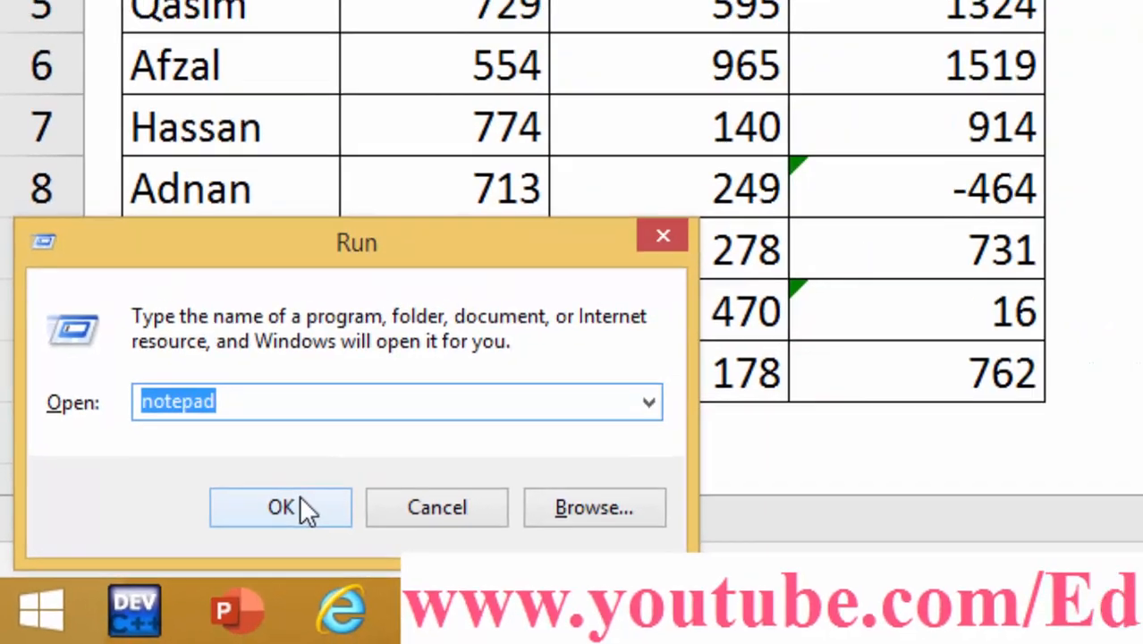
Step: Open Notepad, and paste the formulas of E4:E11 into it, copied from Excel with Show Formulas on
click(379, 458)
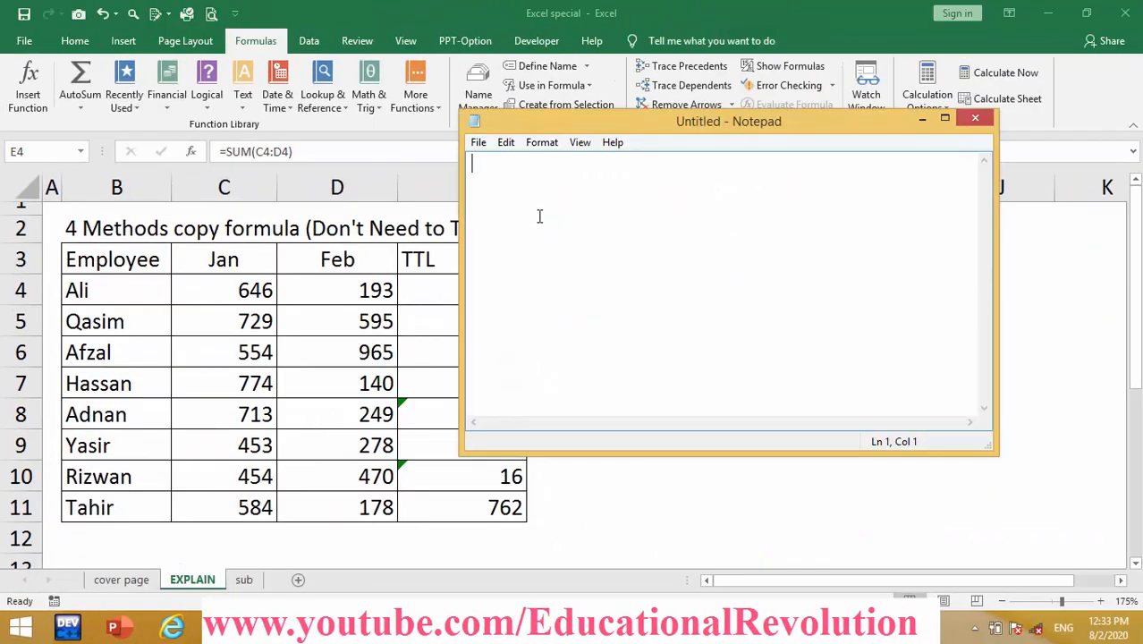
click(612, 507)
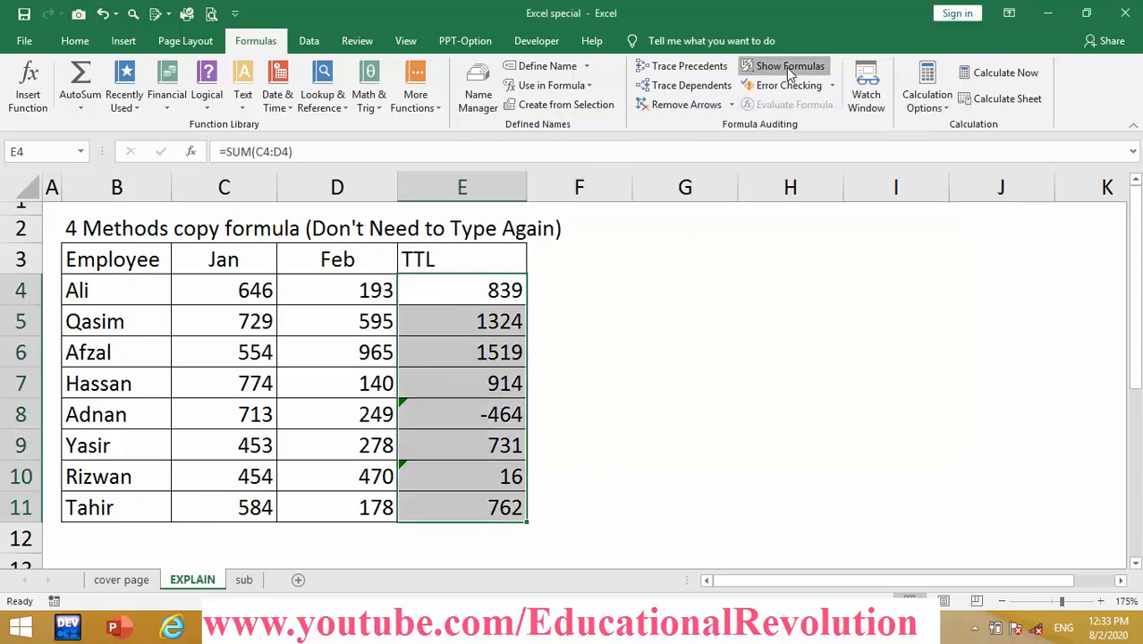
click(784, 66)
drag(864, 294, 861, 507)
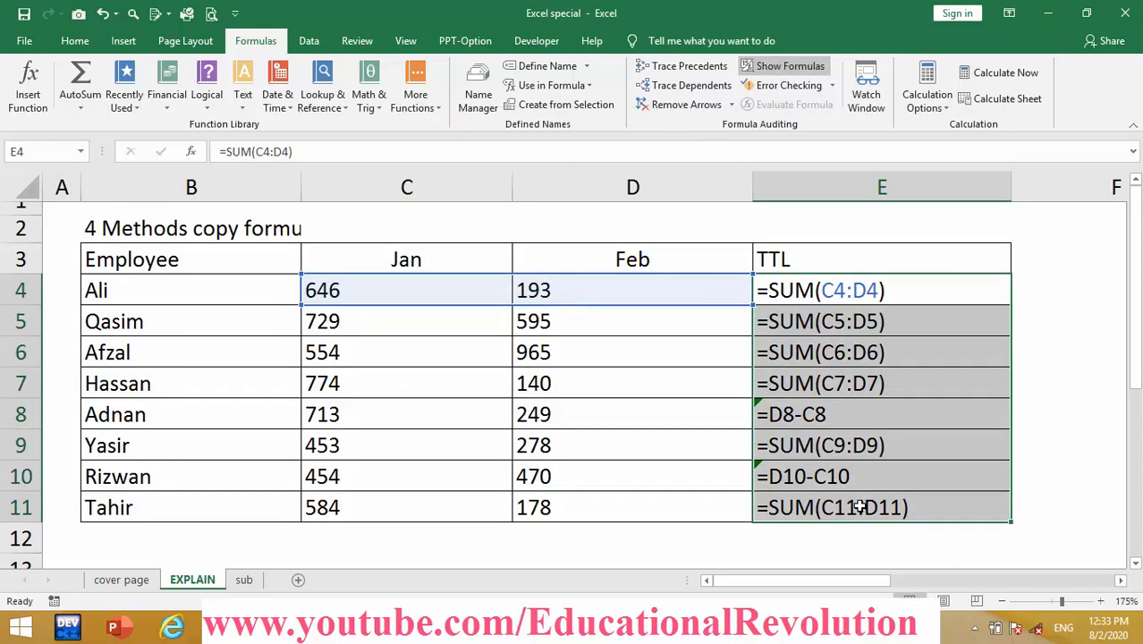
key(ctrl+c)
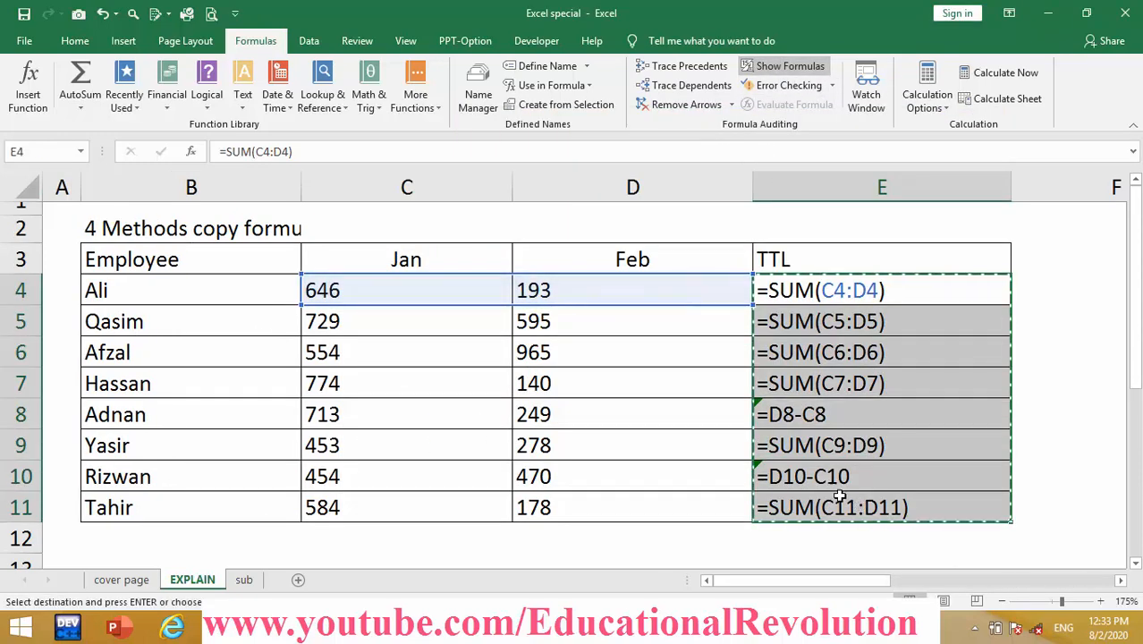
click(837, 631)
key(ctrl+v)
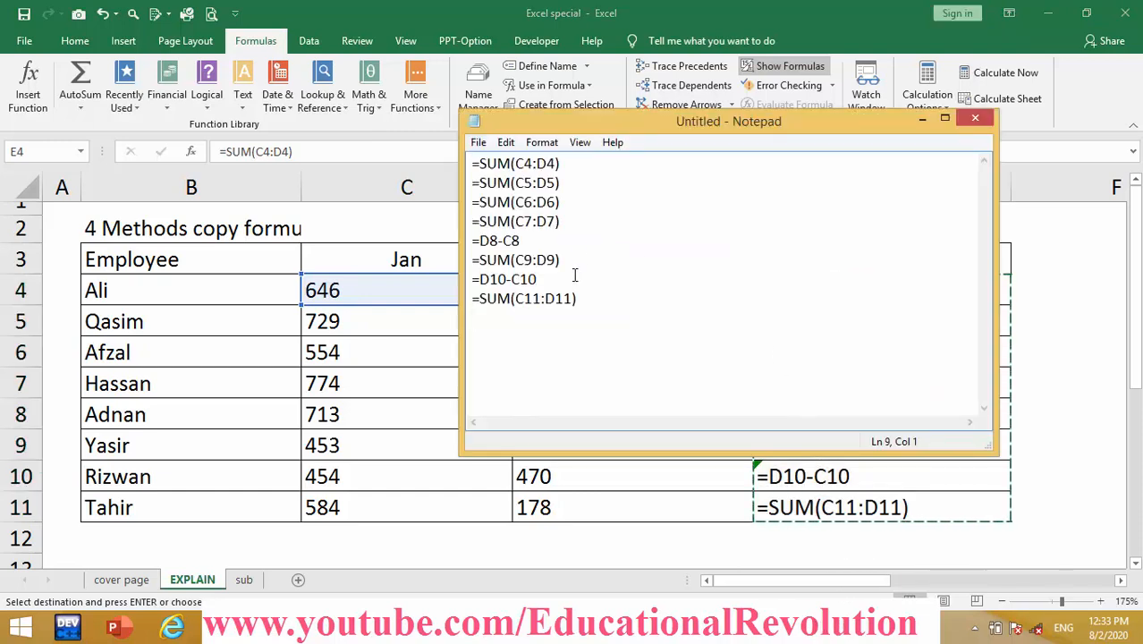
Step: Turn off Show Formulas in Excel and copy all the formula text from Notepad
key(alt+Tab)
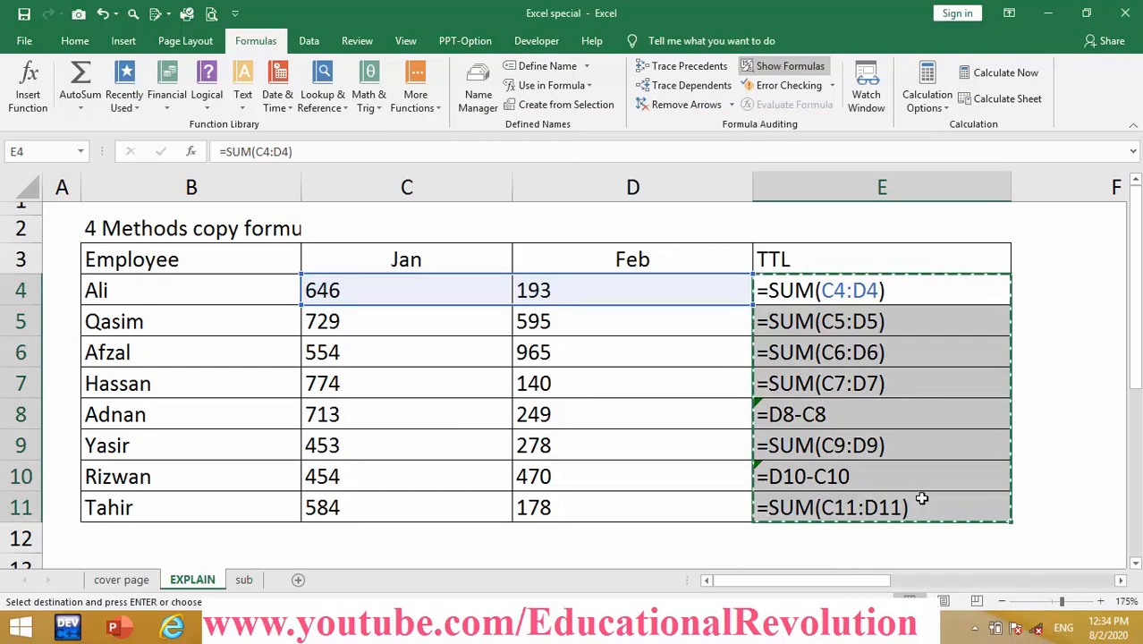
click(785, 66)
click(860, 636)
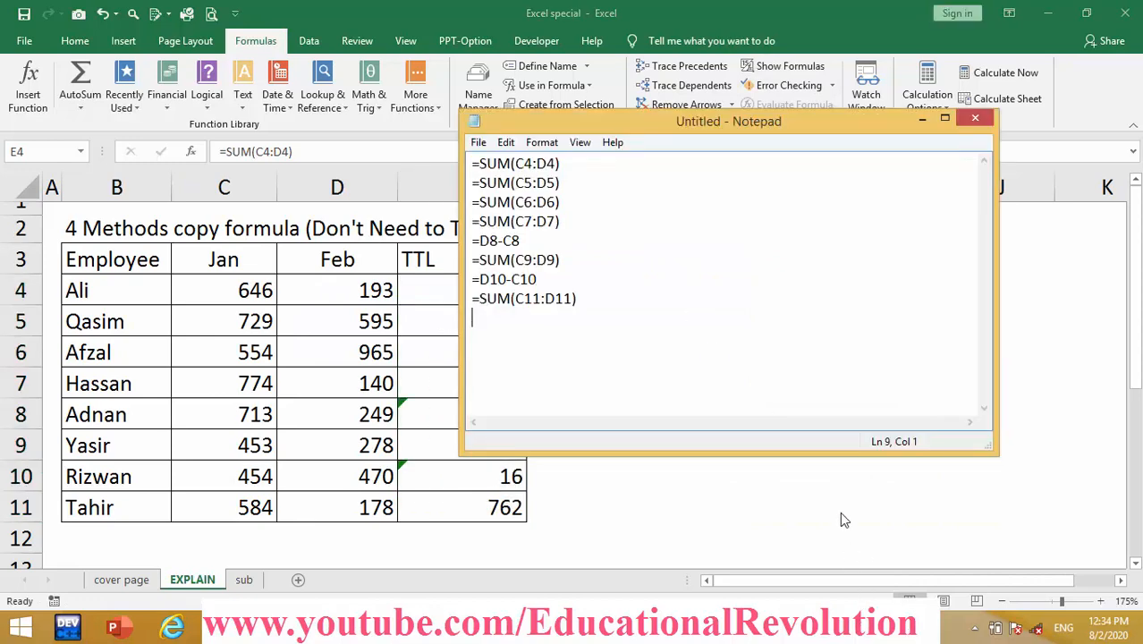
key(ctrl+a)
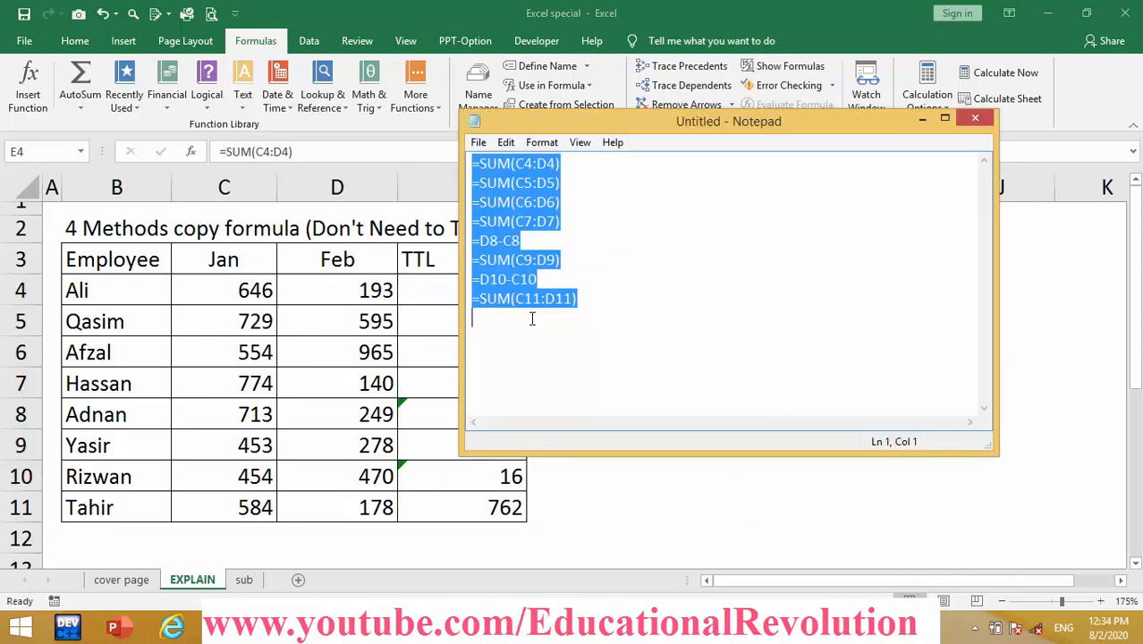
click(795, 497)
Step: Paste the copied formulas into the Excel sheet starting at cell I4 and inspect the formula in I4
click(566, 295)
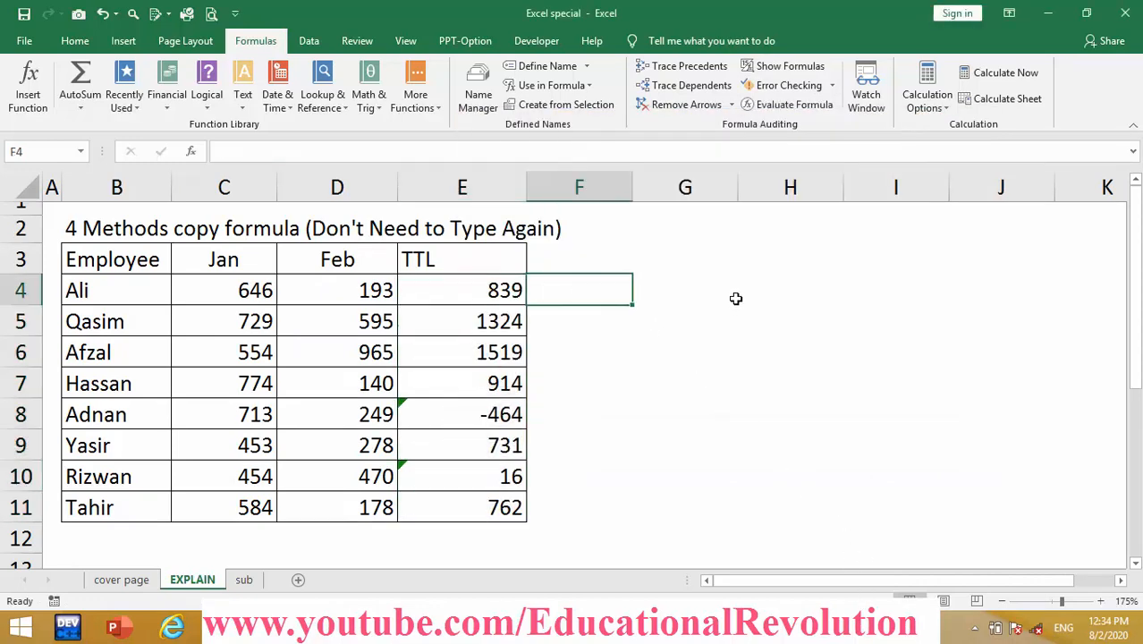
drag(707, 267, 712, 282)
click(786, 289)
click(889, 290)
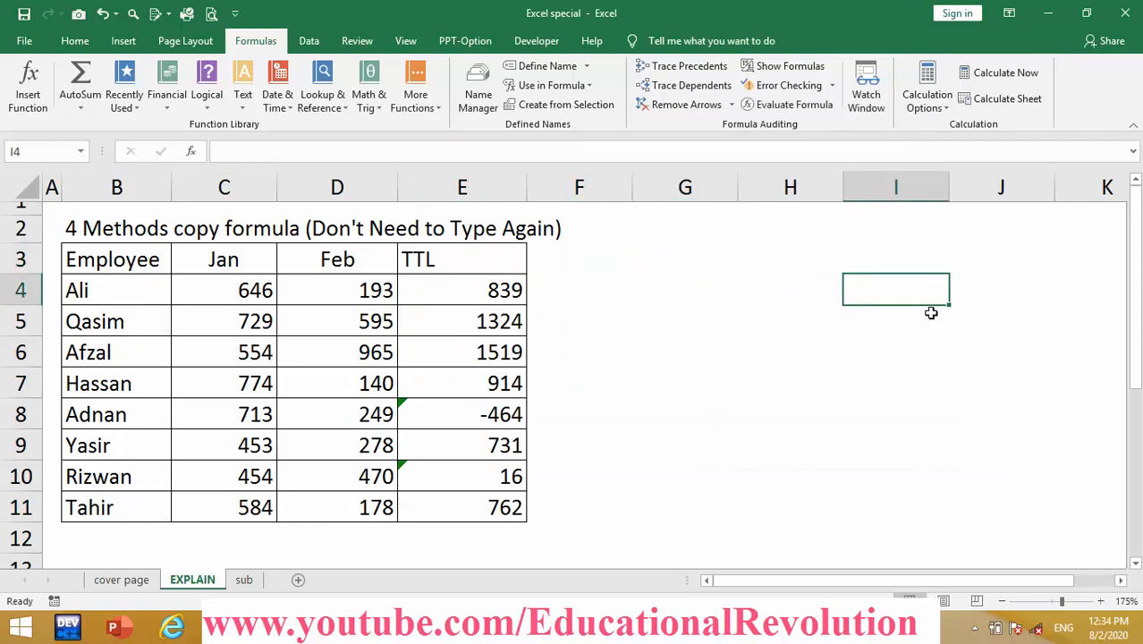
key(ctrl+v)
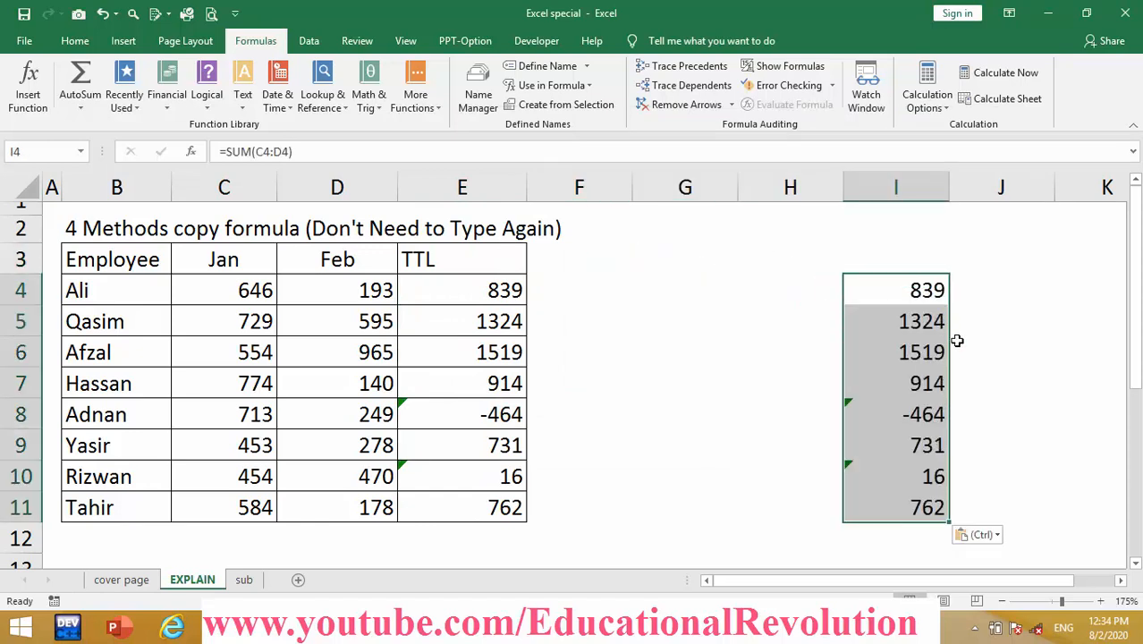
double_click(926, 290)
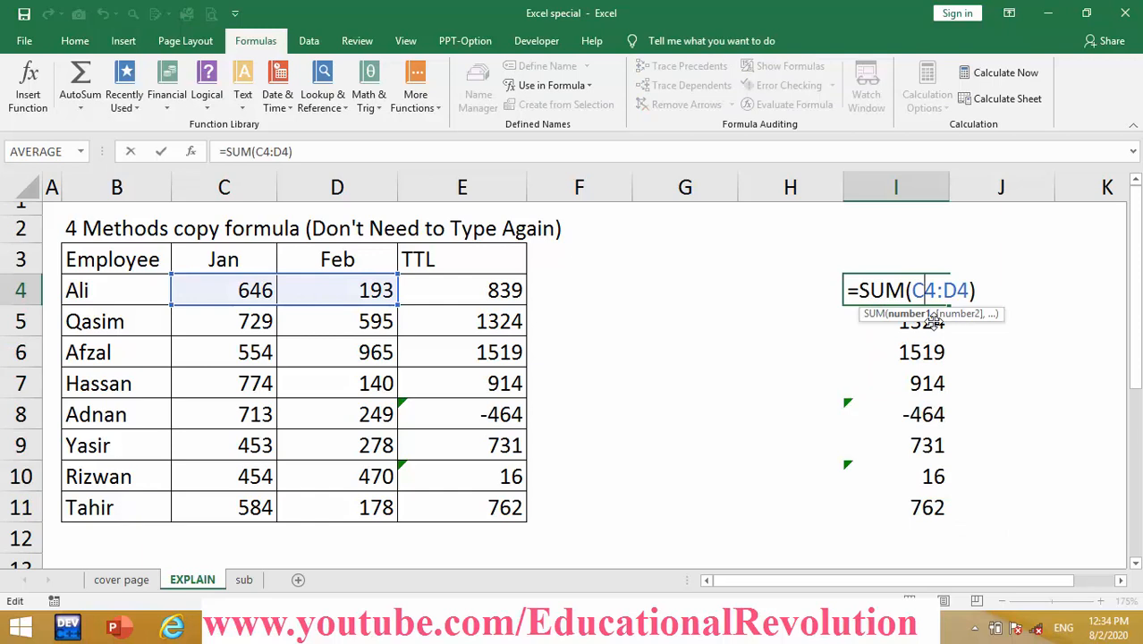
key(Escape)
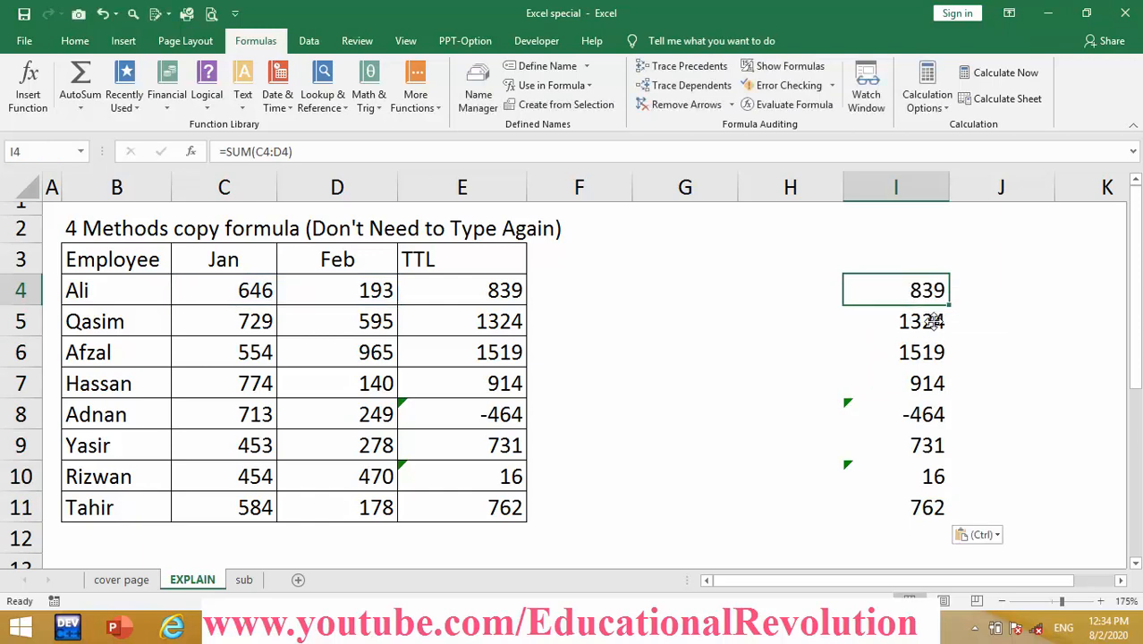
Step: Clear the contents of column I and review the TTL formulas in E4 and E8
click(912, 189)
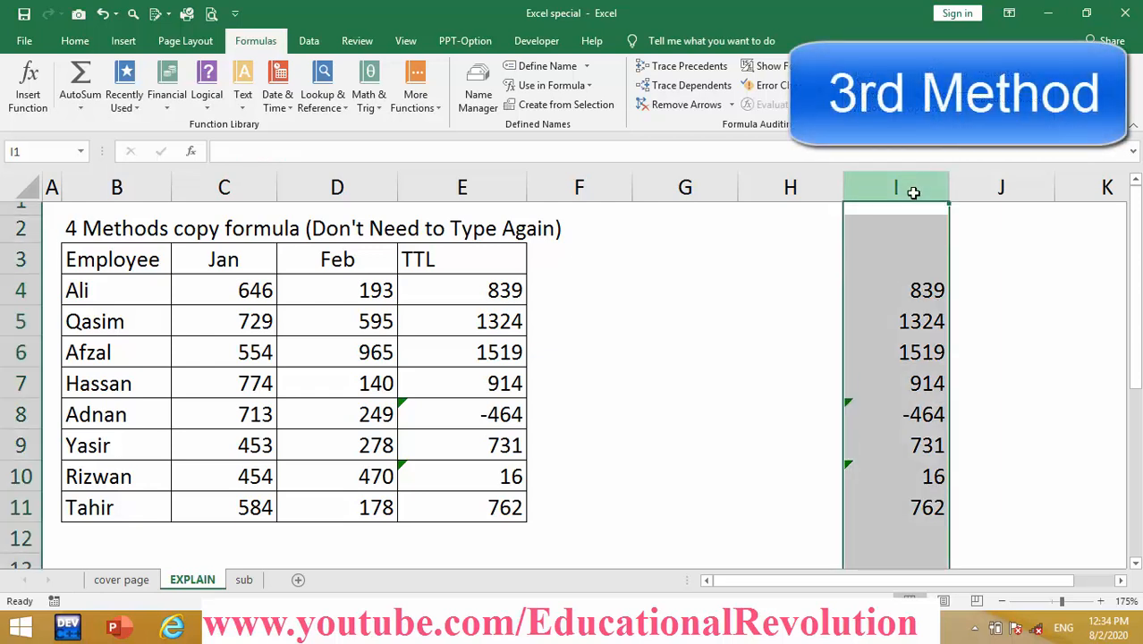
key(Delete)
click(465, 289)
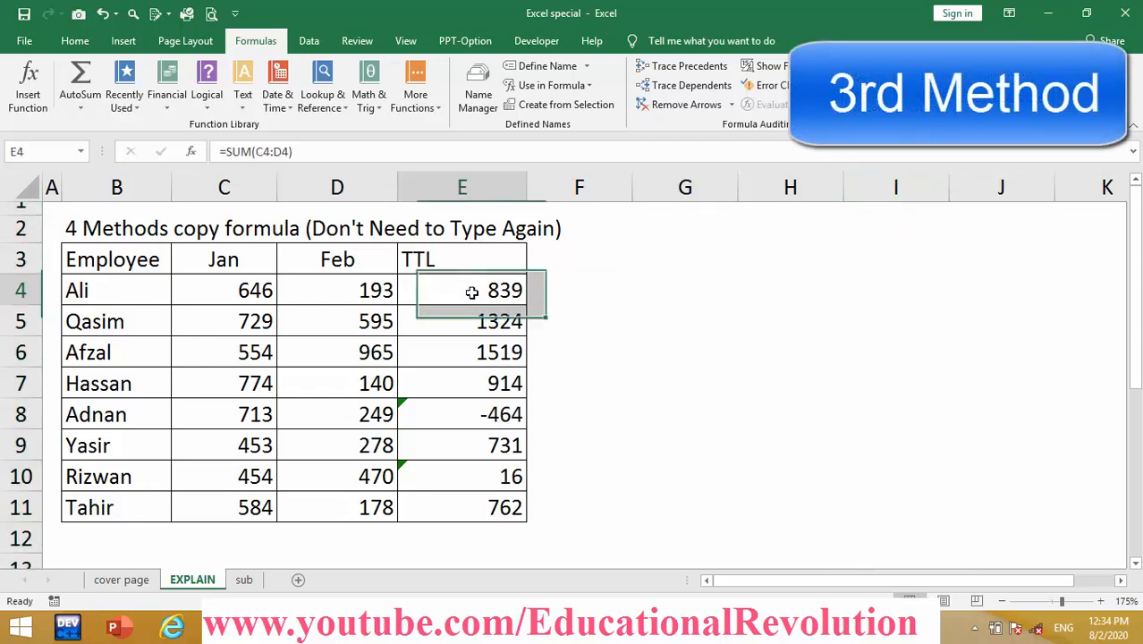
click(506, 422)
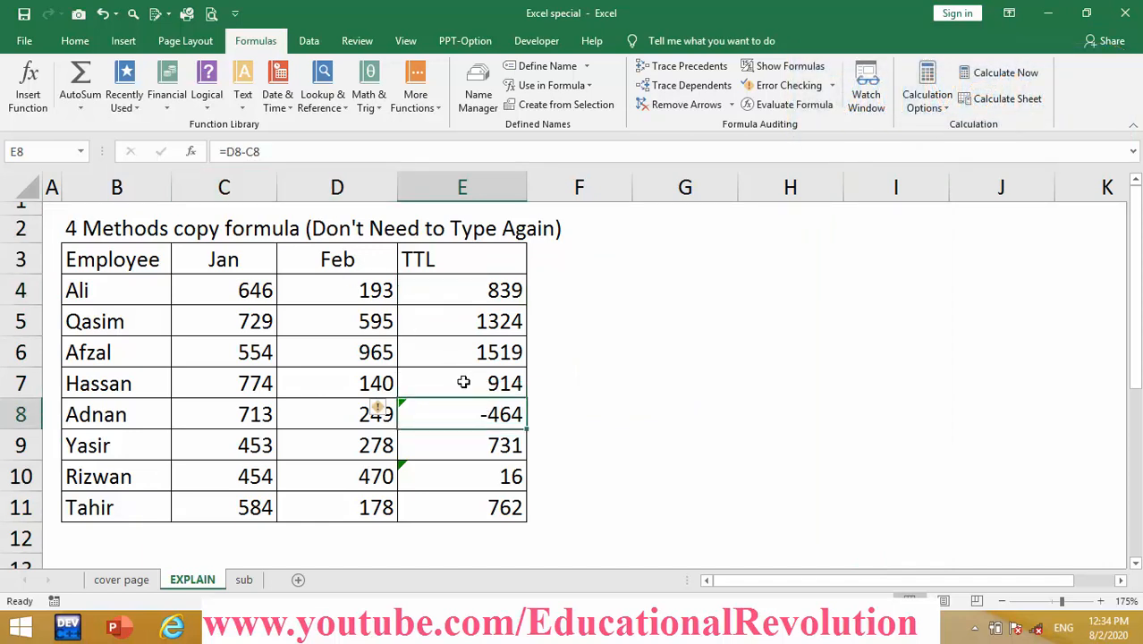
Step: Replace every = in E4:E11 with ER to turn the TTL formulas into plain text
drag(492, 290, 485, 501)
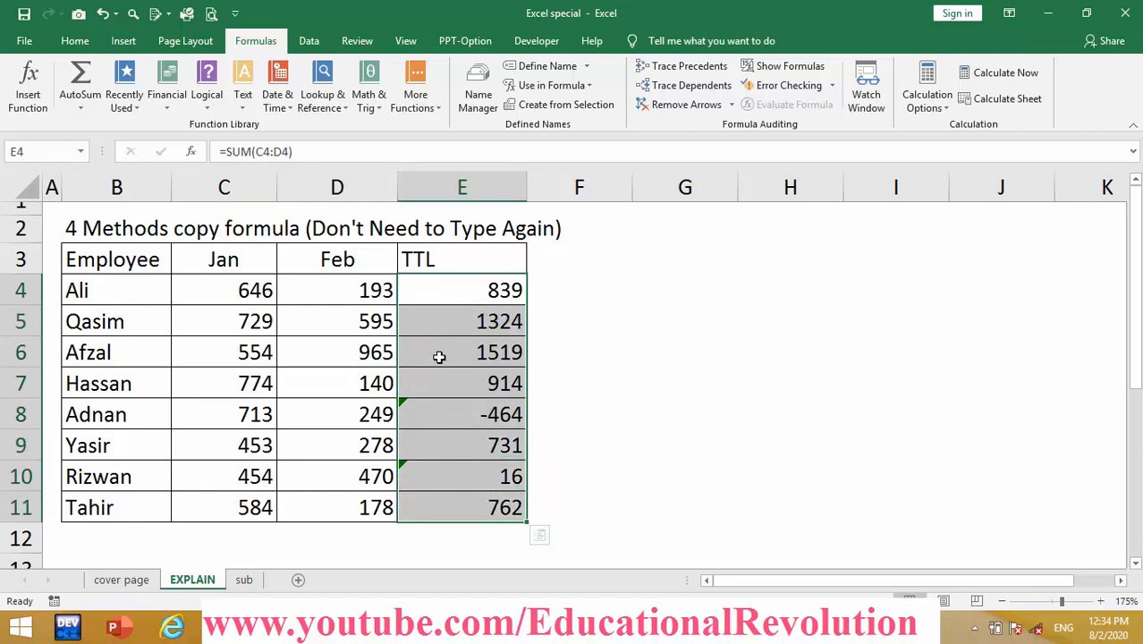
key(ctrl+h)
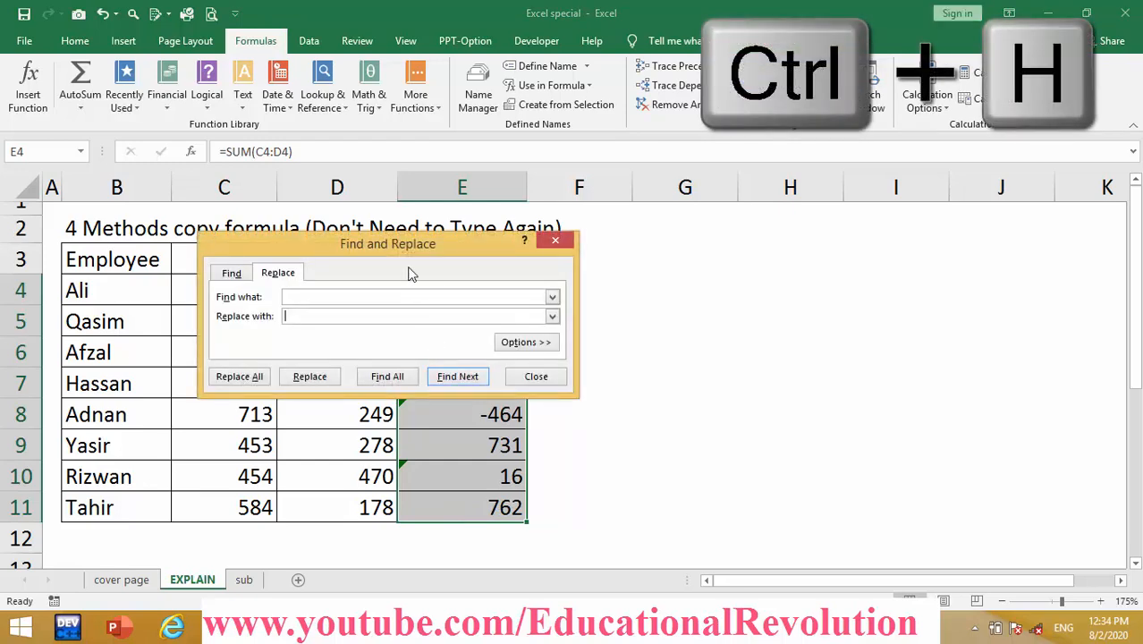
drag(415, 241, 769, 136)
click(660, 191)
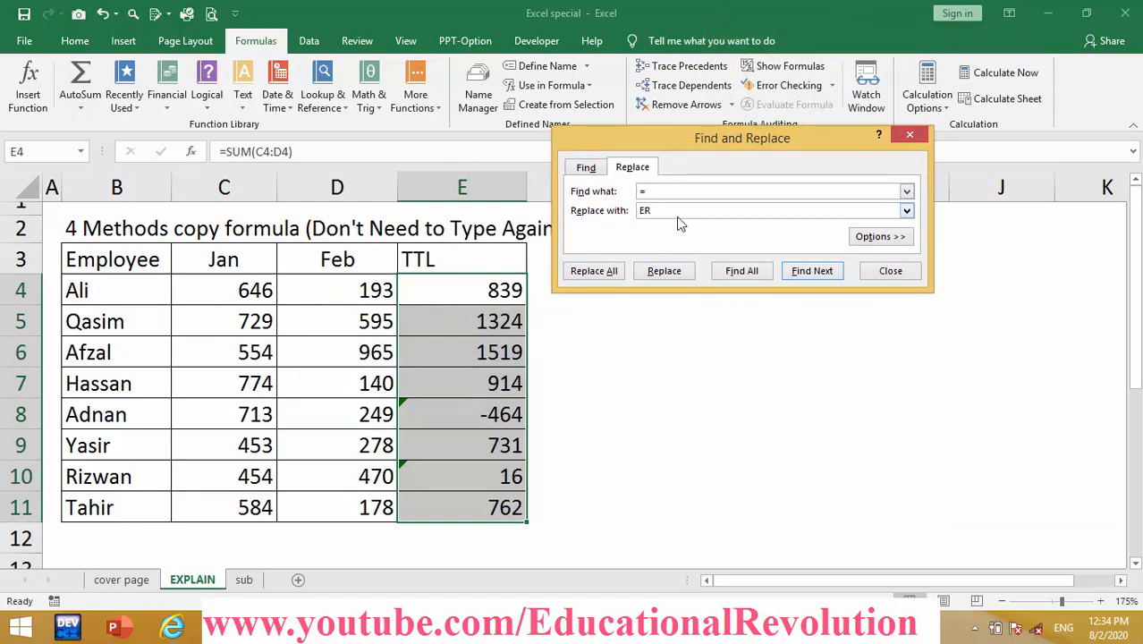
click(604, 276)
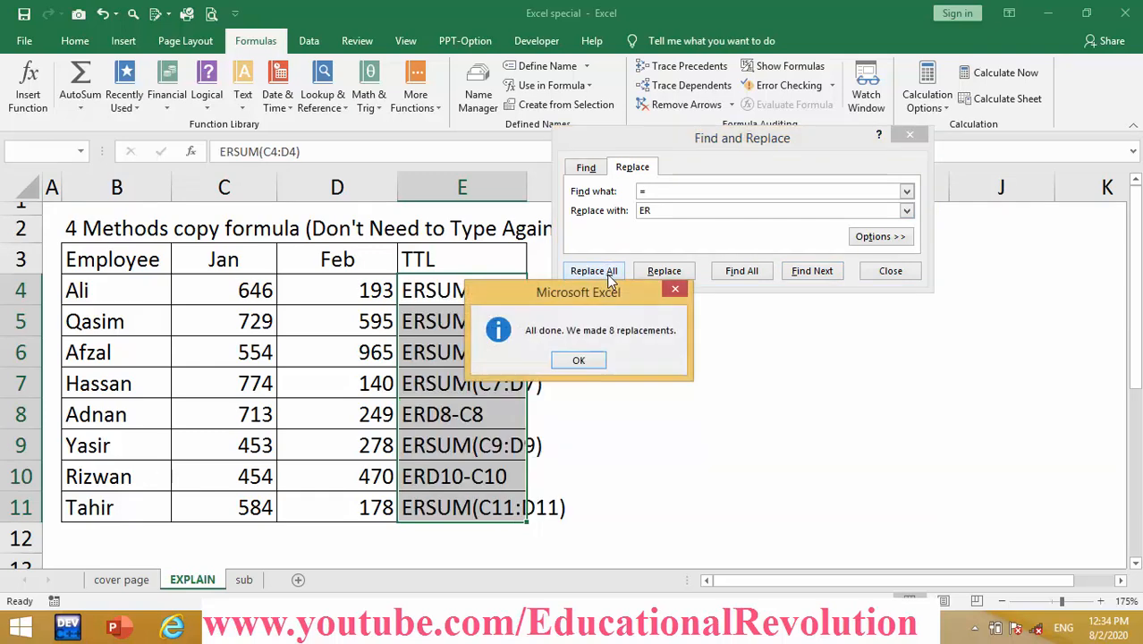
Step: Close Find and Replace, then copy the ER-prefixed text formulas in E4:E11 into I4:I11
click(580, 360)
click(910, 135)
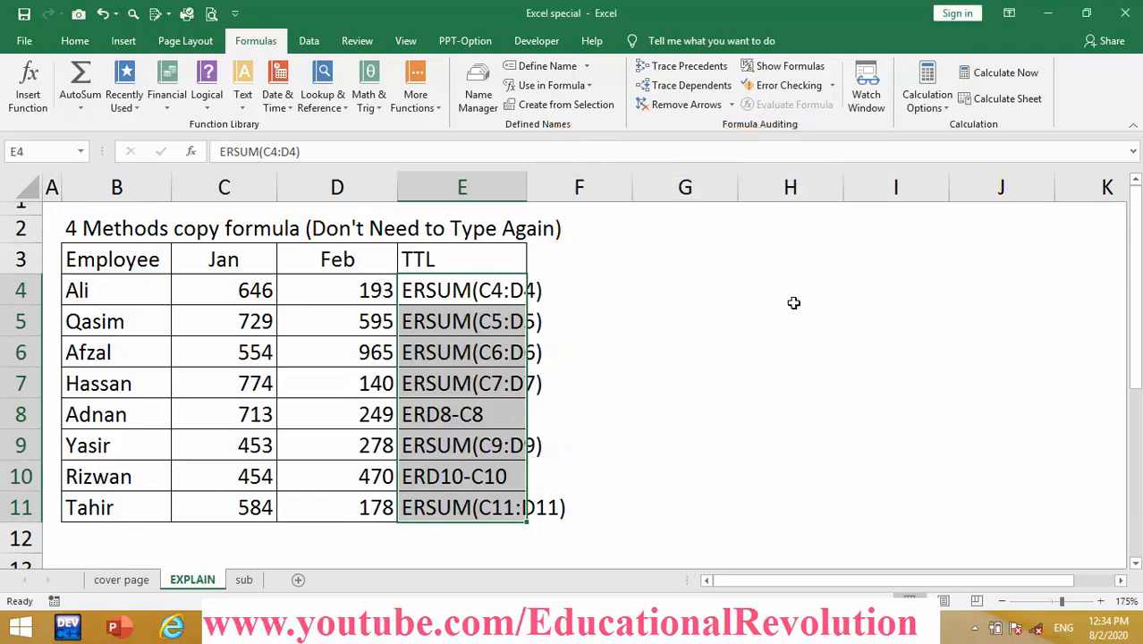
click(720, 329)
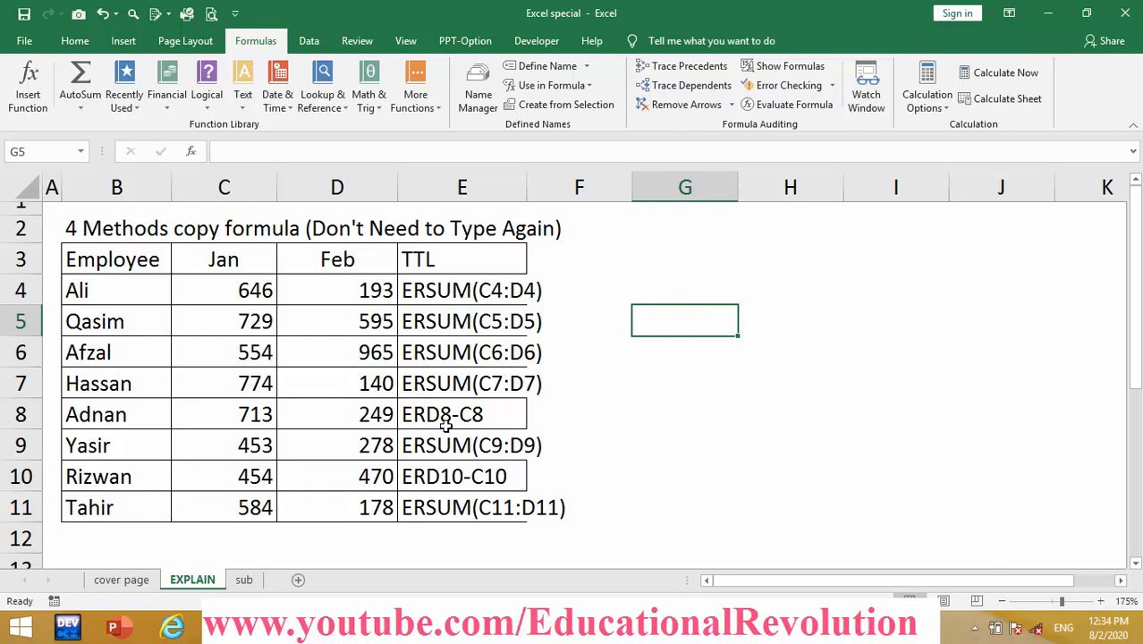
drag(438, 291, 430, 499)
key(ctrl+c)
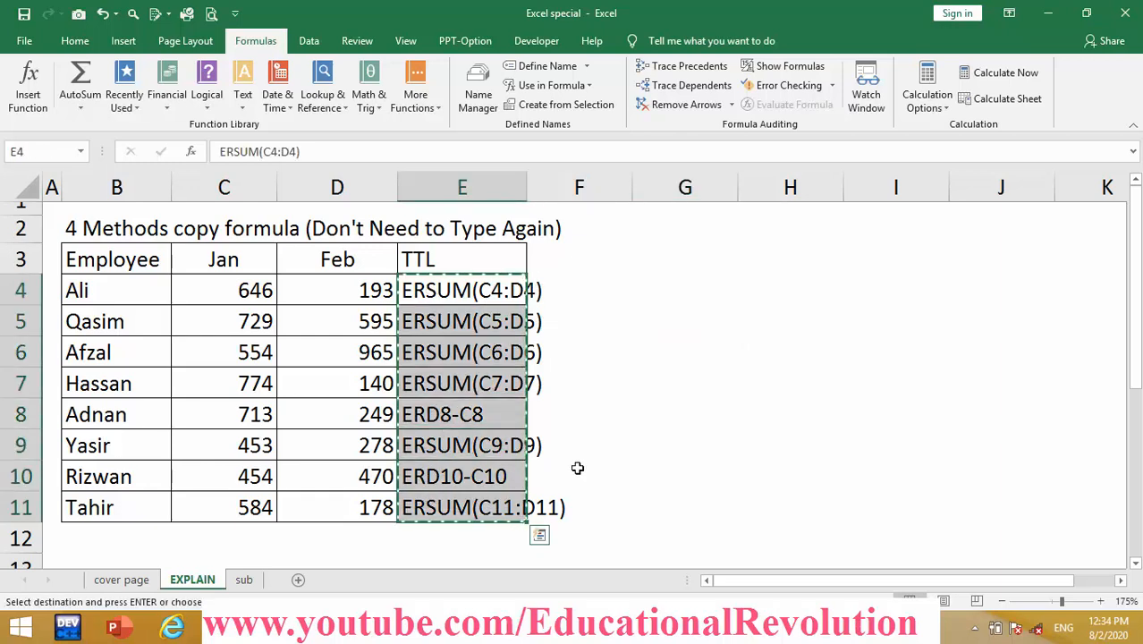
click(903, 301)
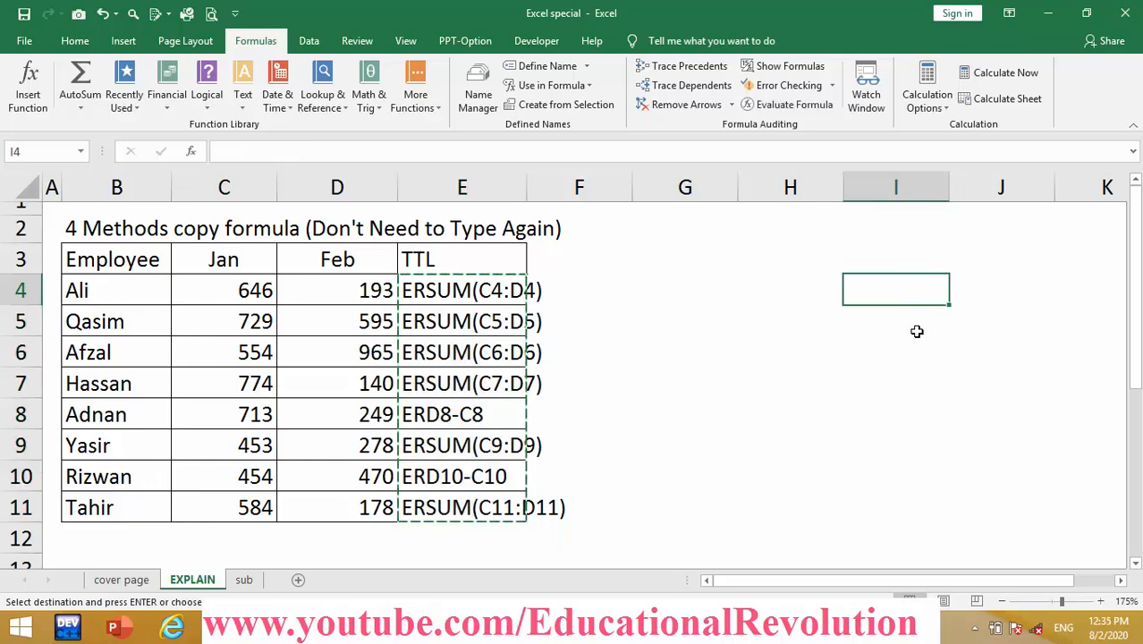
key(ctrl+v)
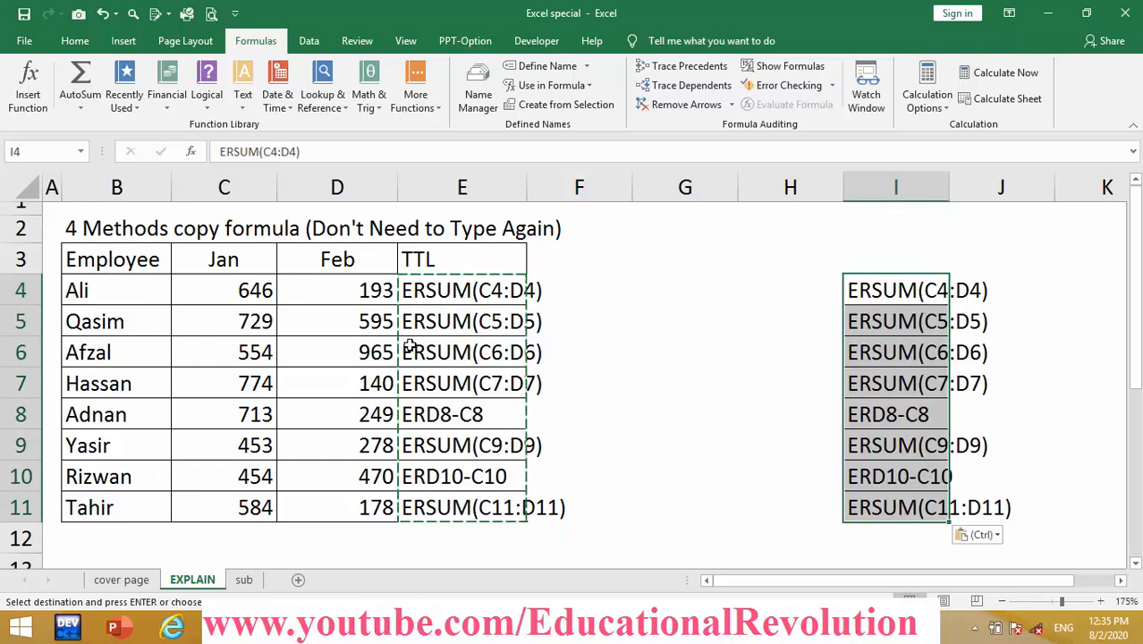
key(ctrl)
key(Escape)
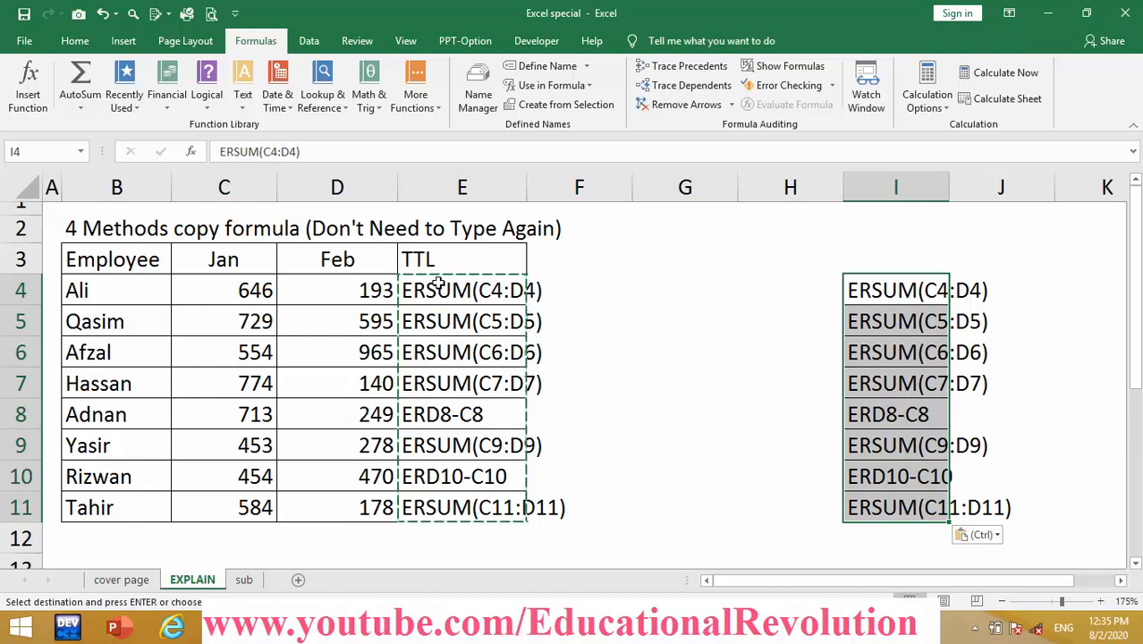
key(ctrl)
key(Escape)
click(679, 323)
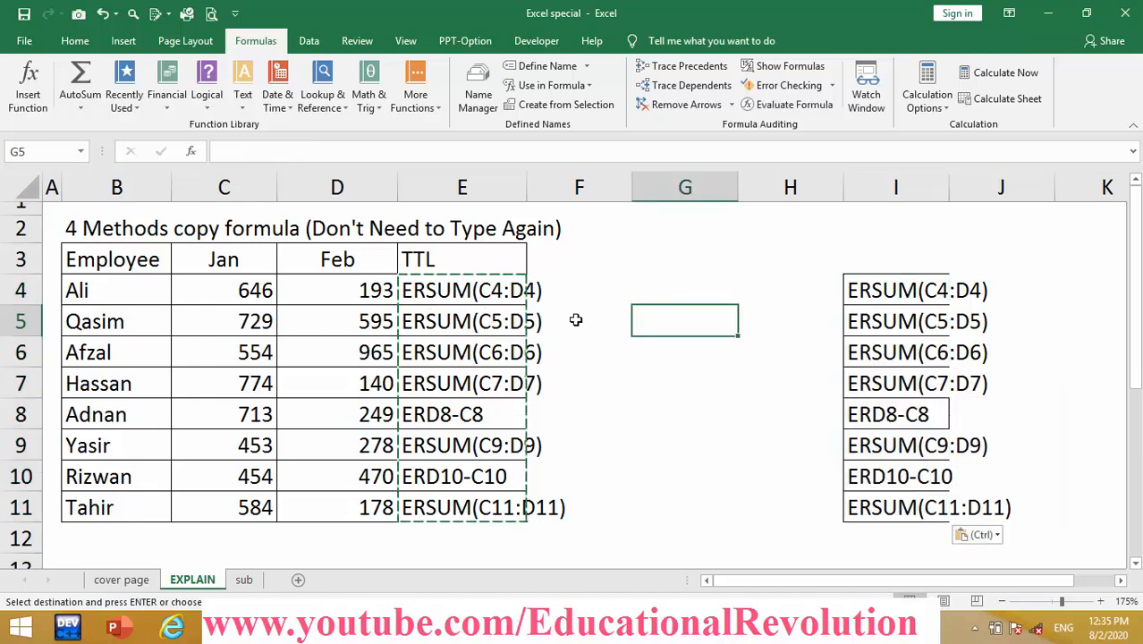
Step: Replace every ER with = in both E4:E11 and I4:I11, and compare the restored formulas in I4 and E4
drag(516, 291, 463, 508)
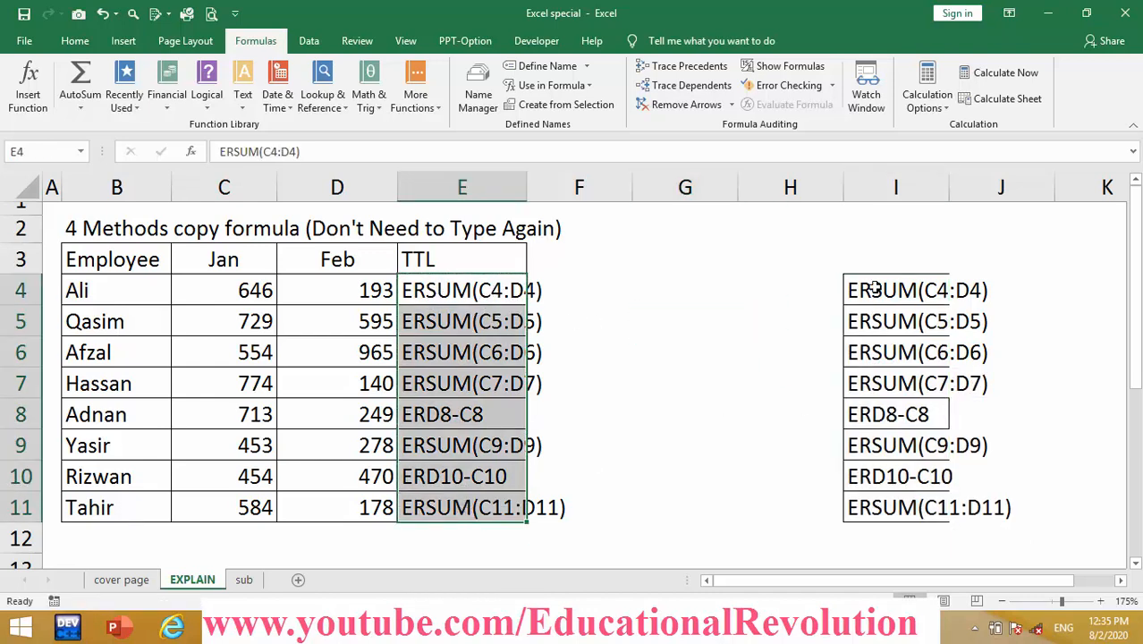
drag(863, 288, 871, 503)
key(ctrl+h)
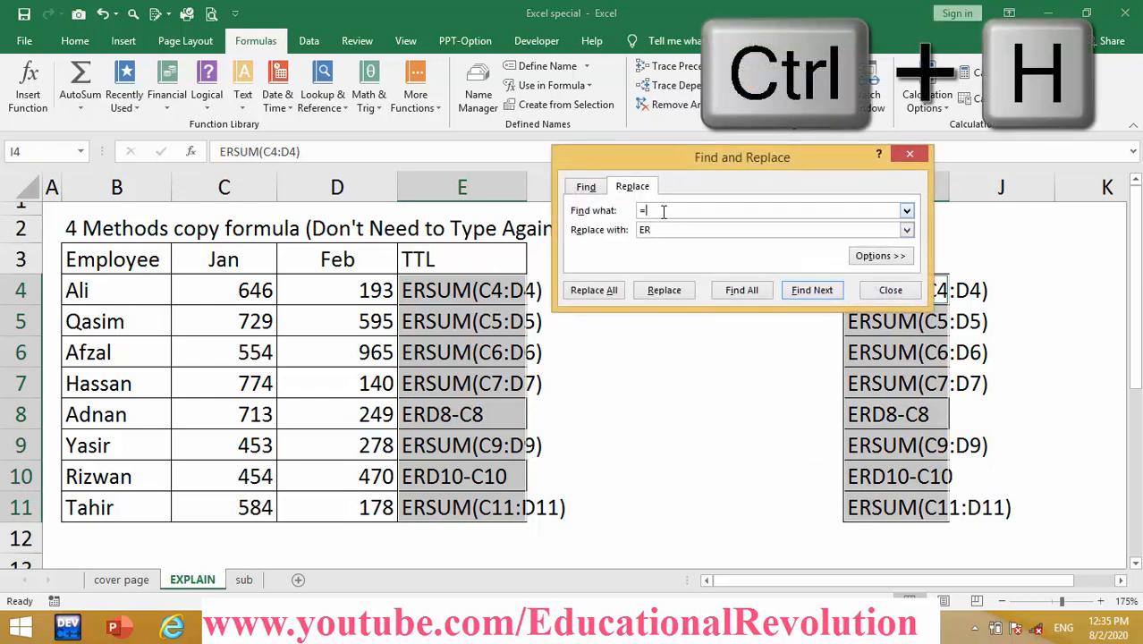
key(BackSpace)
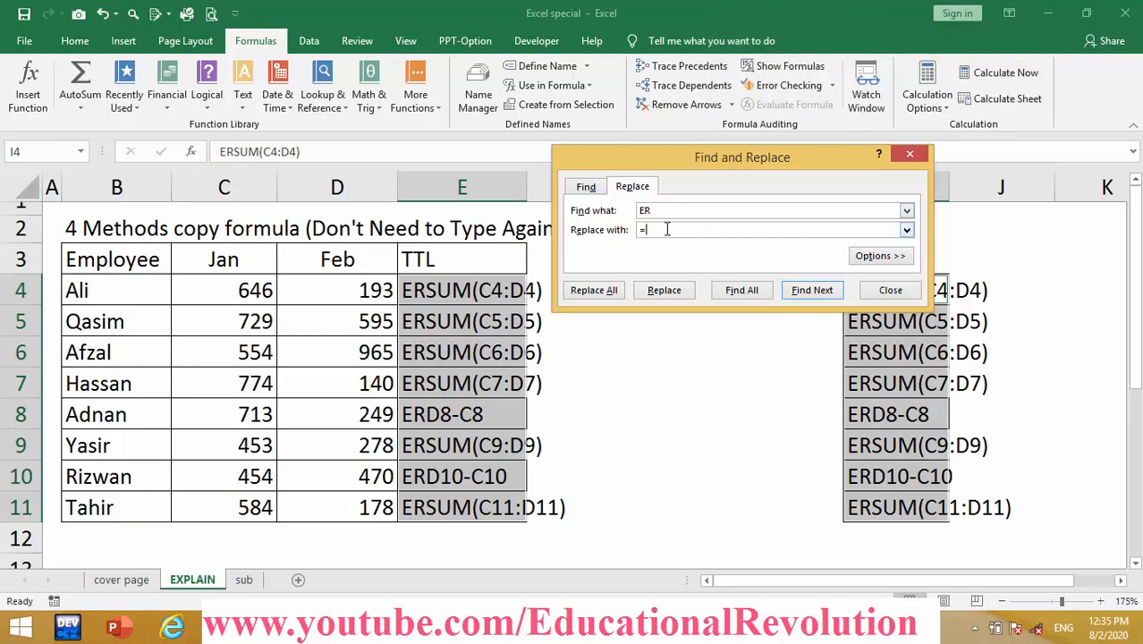
click(594, 291)
click(580, 361)
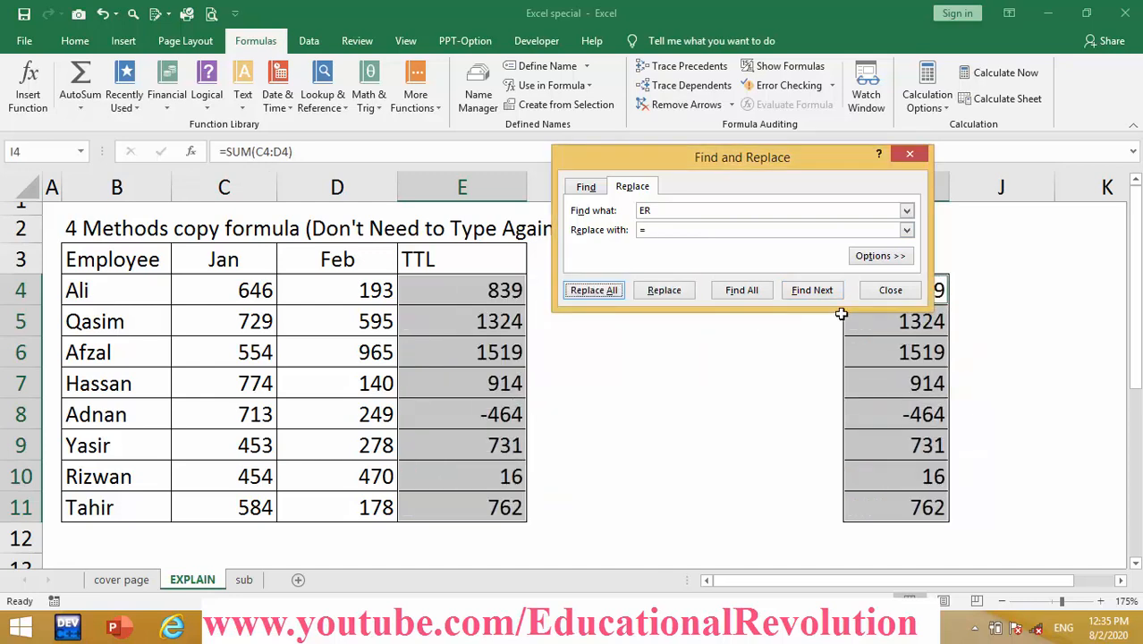
click(891, 290)
click(912, 290)
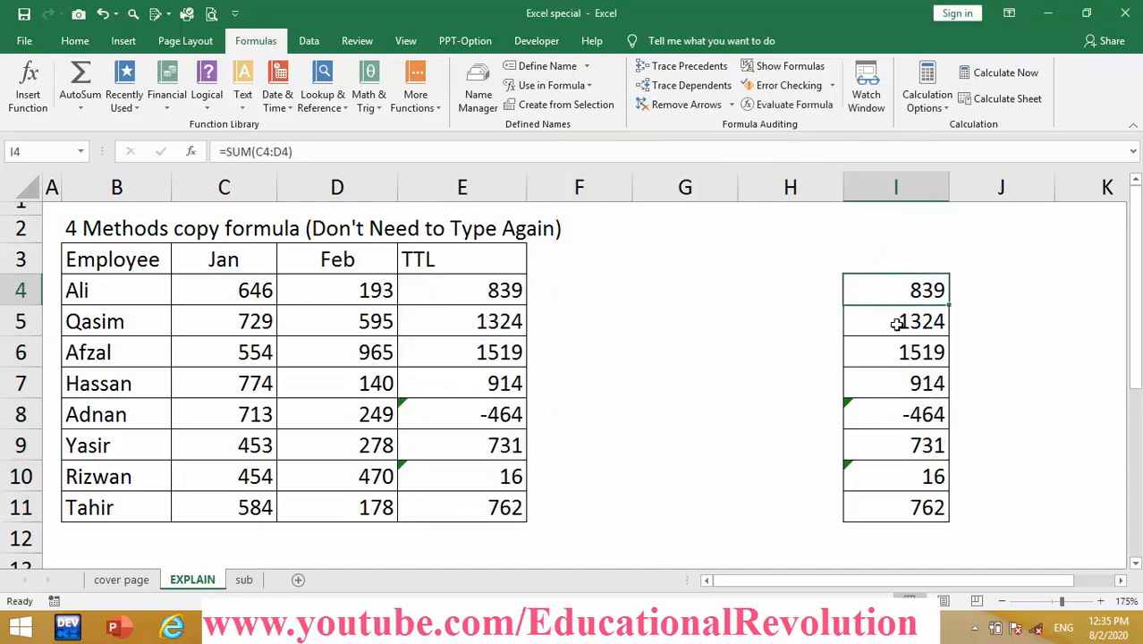
click(508, 296)
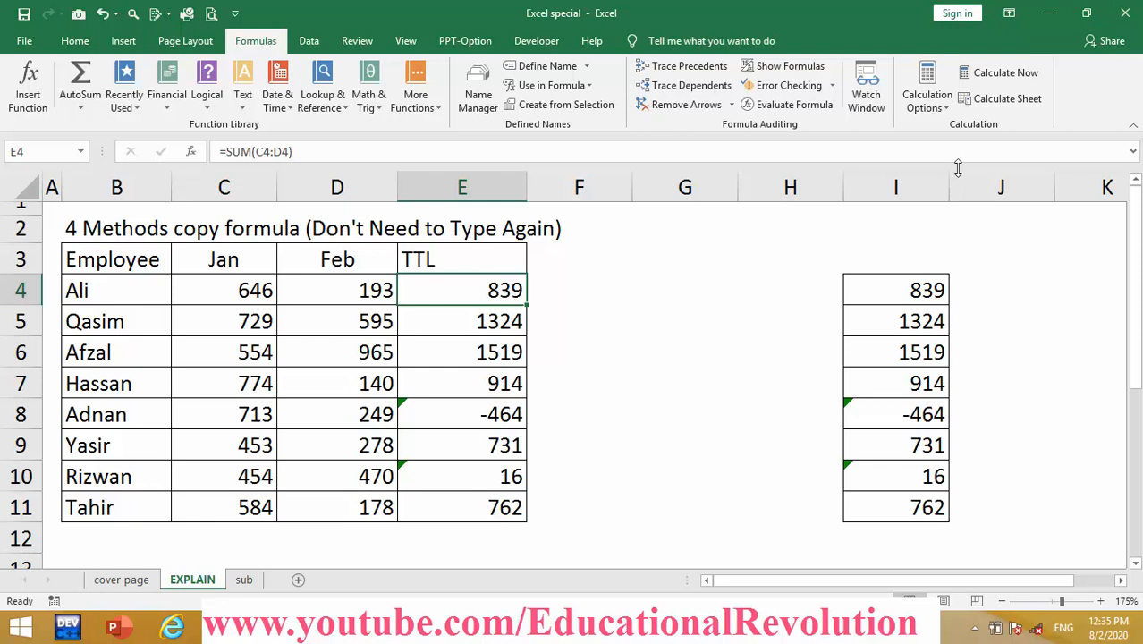
Step: Clear the contents of column I and review the TTL formula in E4
click(910, 183)
key(Delete)
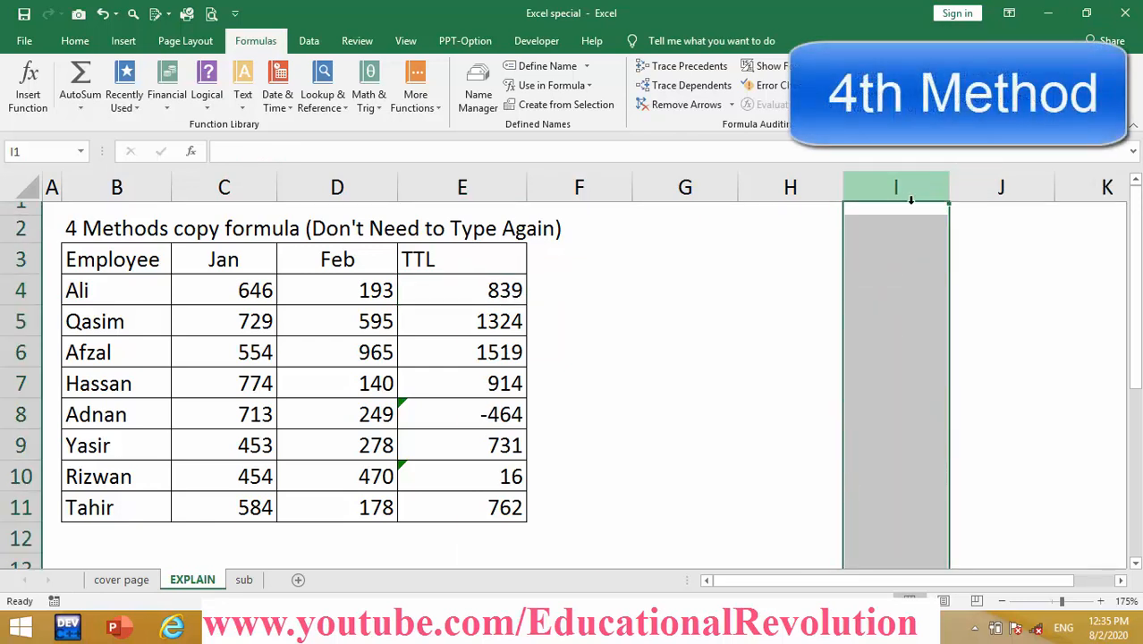
click(798, 258)
click(495, 291)
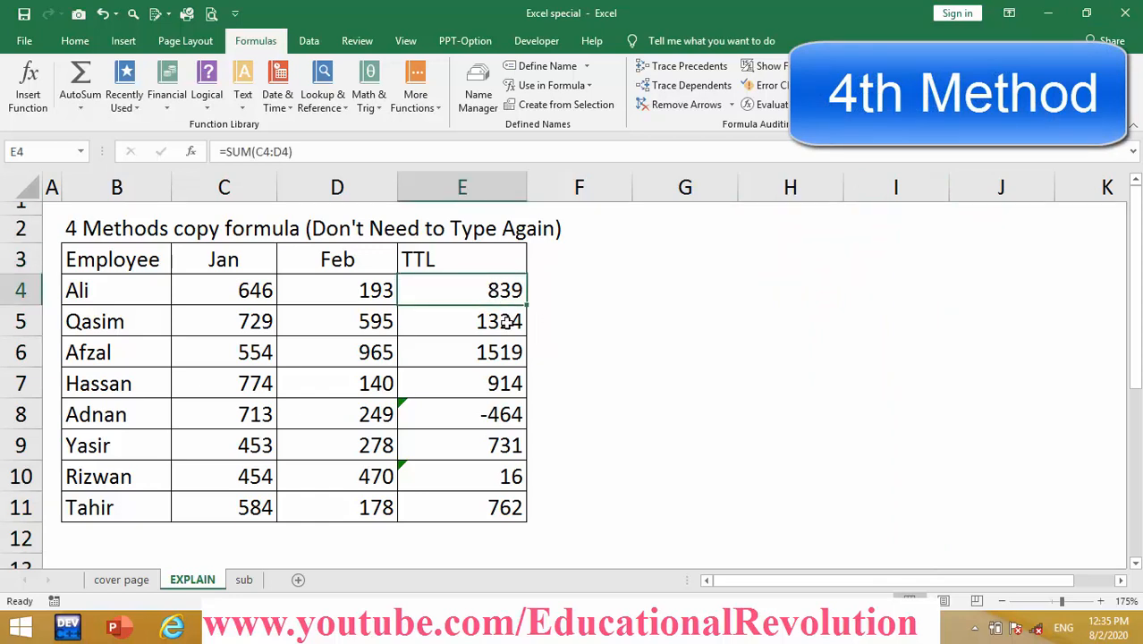
Step: Copy the TTL formulas in E4:E11 and paste them starting at H4, ending copy mode
drag(492, 295, 490, 491)
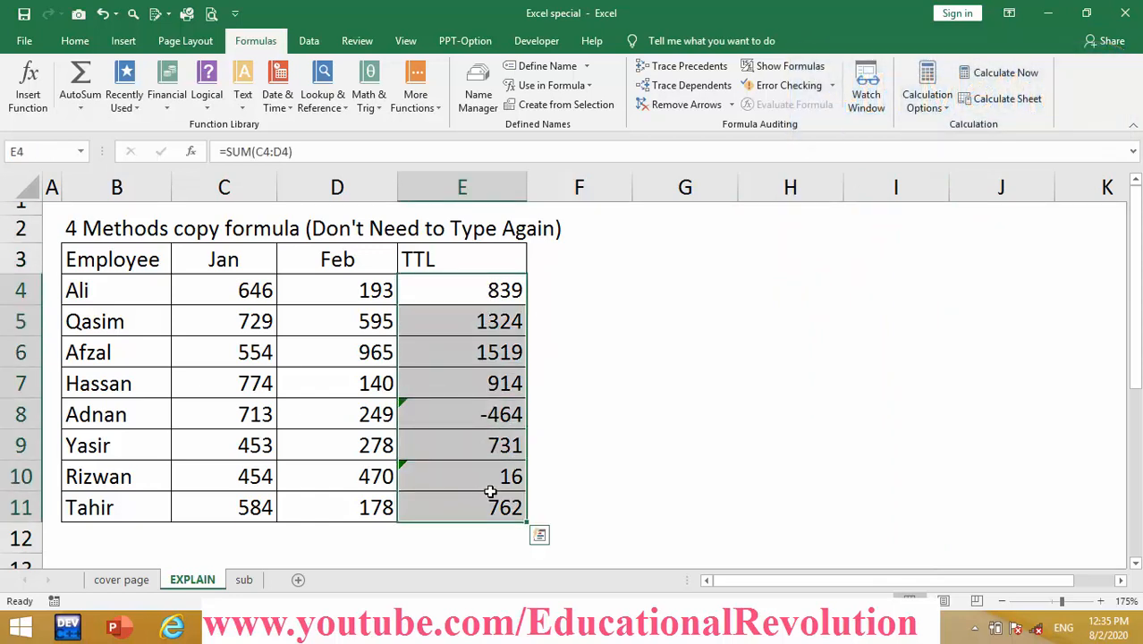
key(ctrl+c)
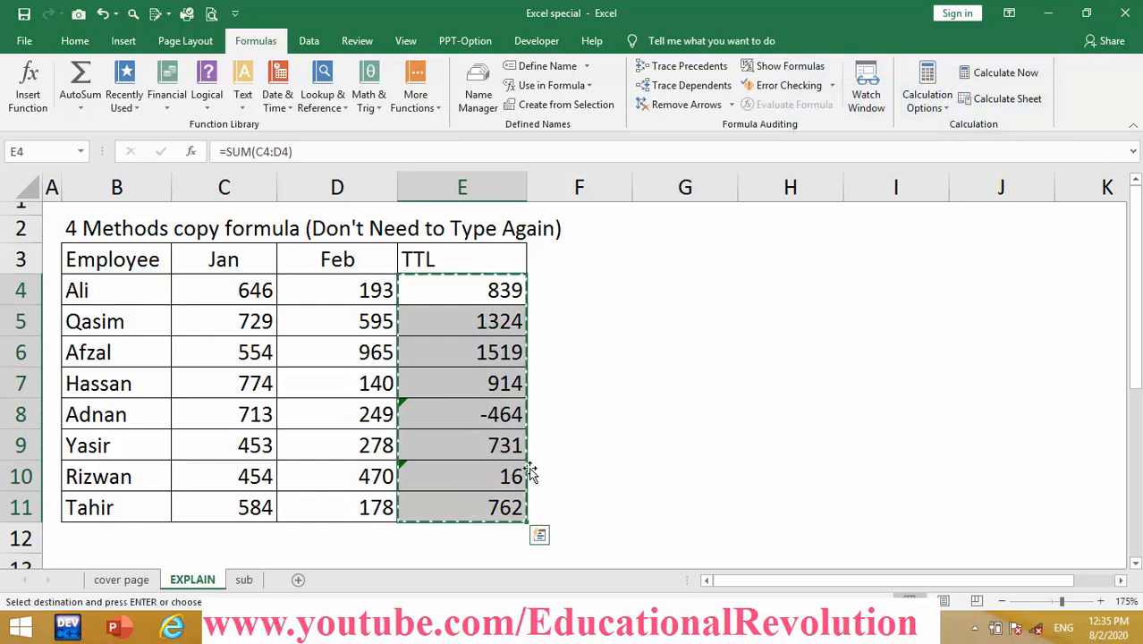
click(572, 288)
click(683, 283)
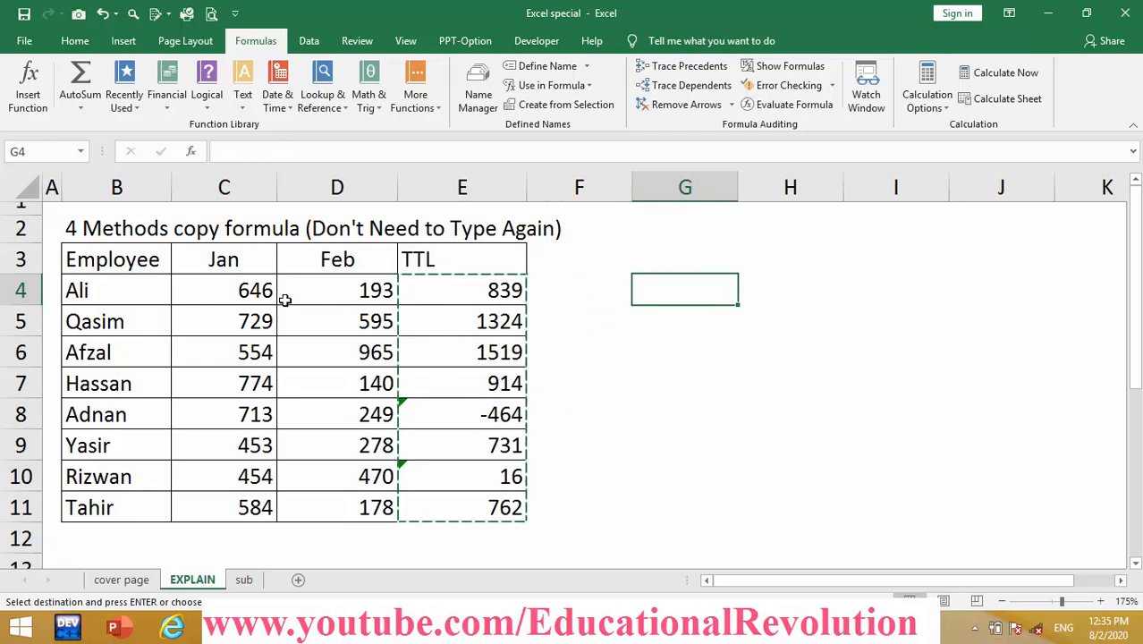
click(814, 296)
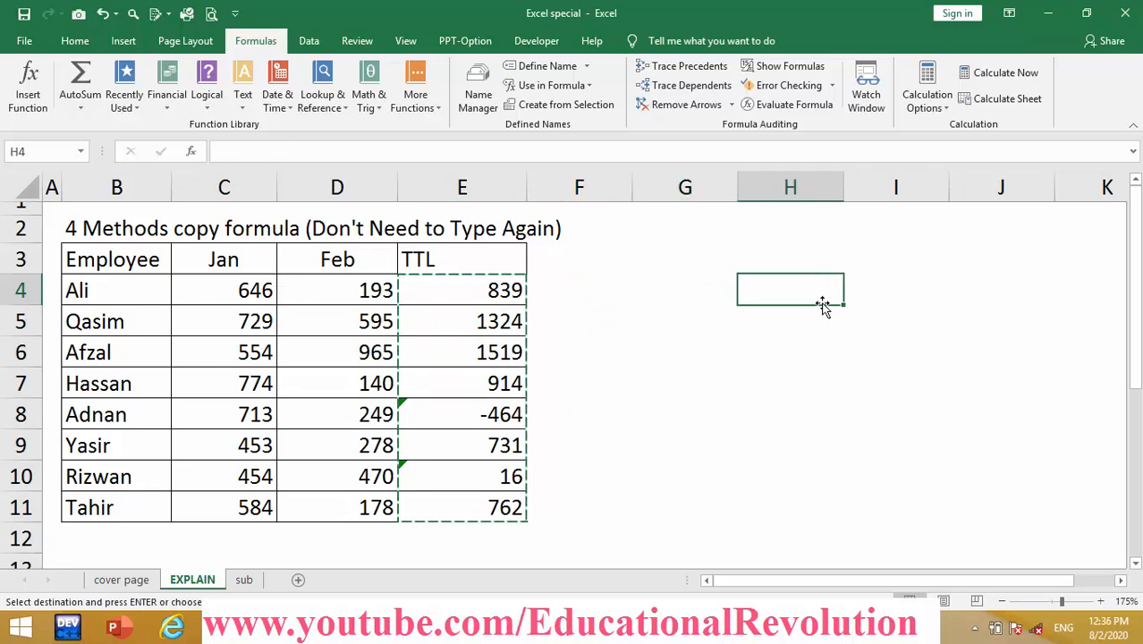
key(ctrl+v)
key(Escape)
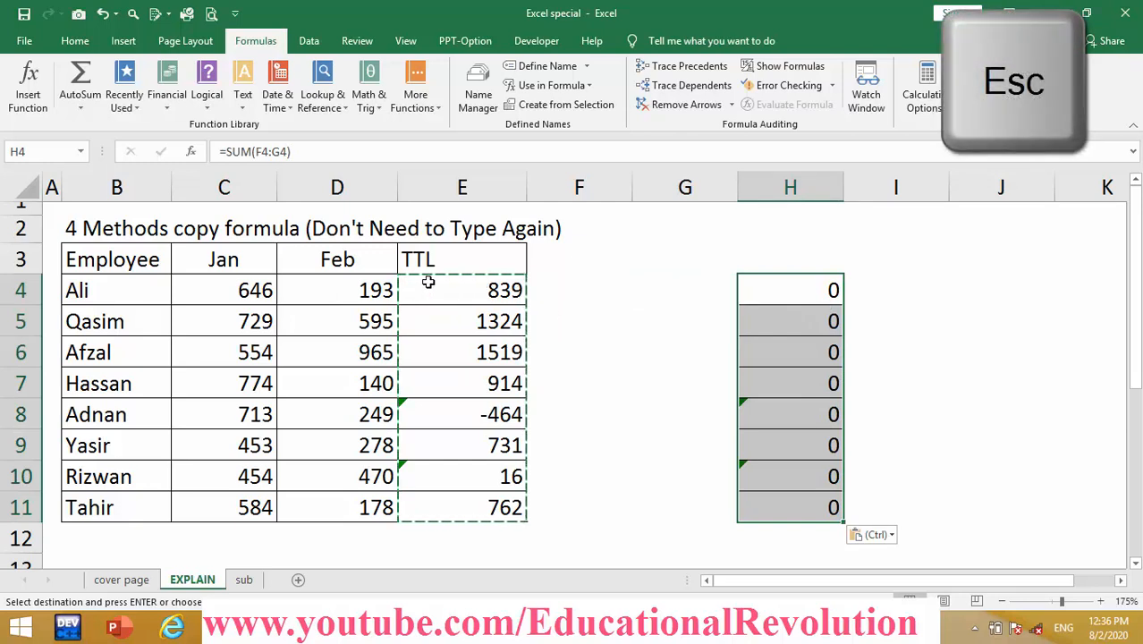
key(Escape)
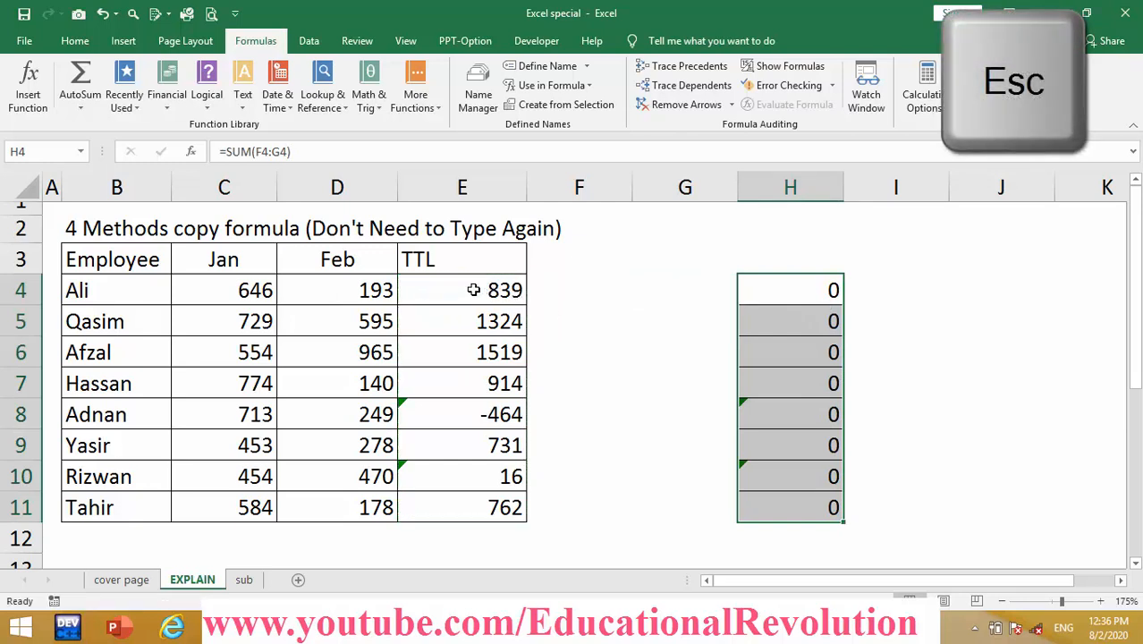
Step: Inspect the cell references of the original formula in E4 and the pasted formula in H4
click(479, 288)
double_click(480, 288)
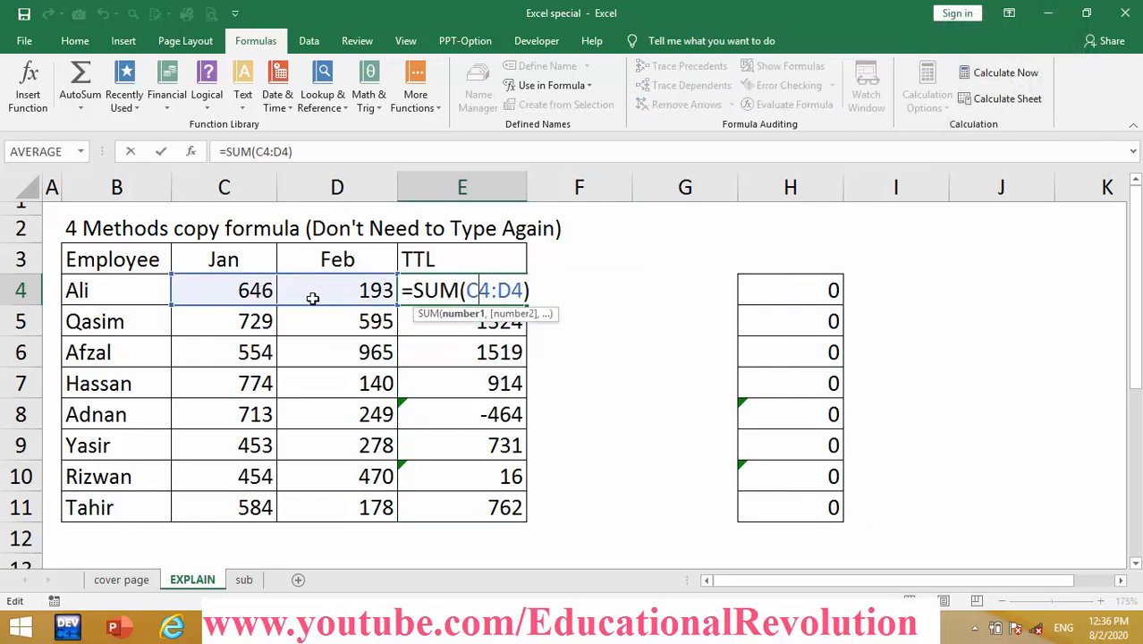
key(Escape)
double_click(788, 288)
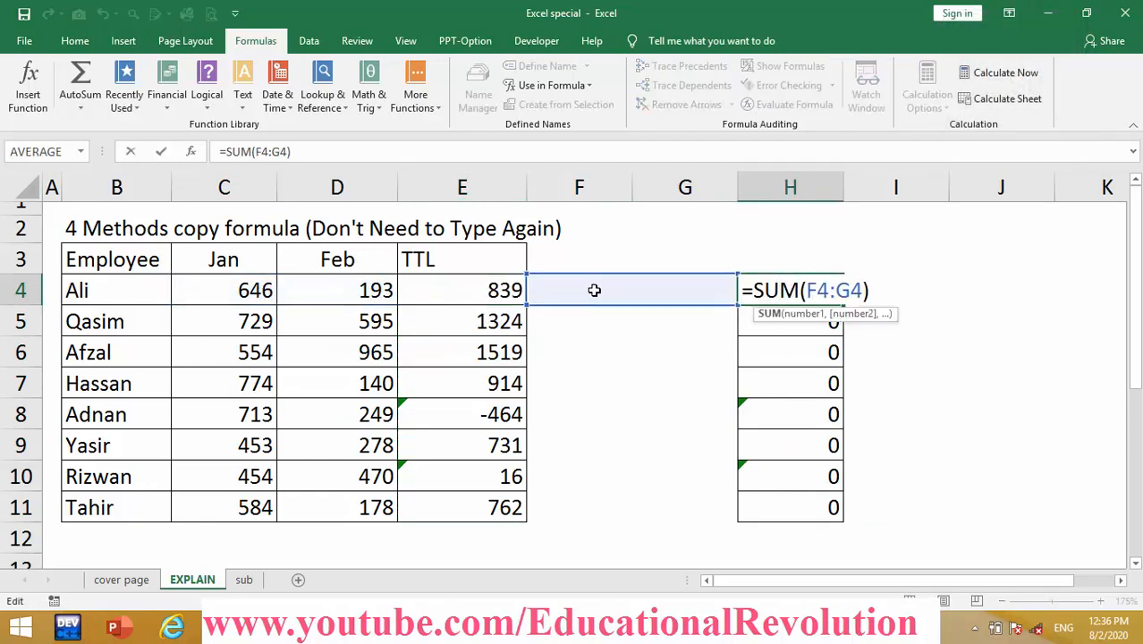
key(Escape)
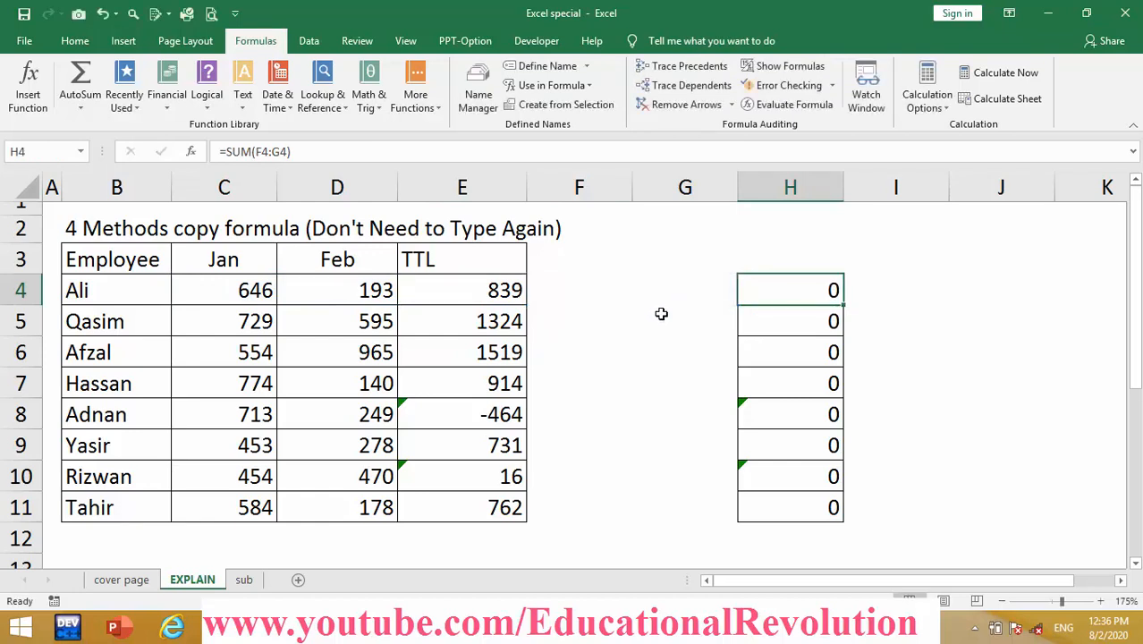
Step: Move the TTL formulas from E4:E11 to I4:I11, and copy H4:H11 back into the emptied E4:E11
drag(487, 286, 475, 506)
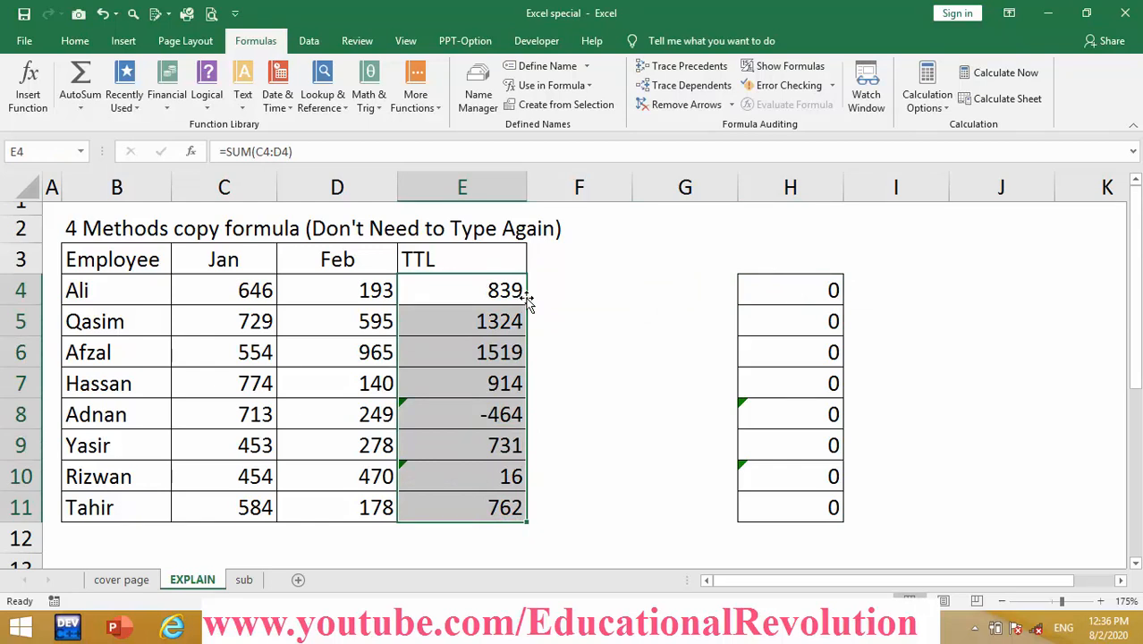
drag(528, 303, 892, 291)
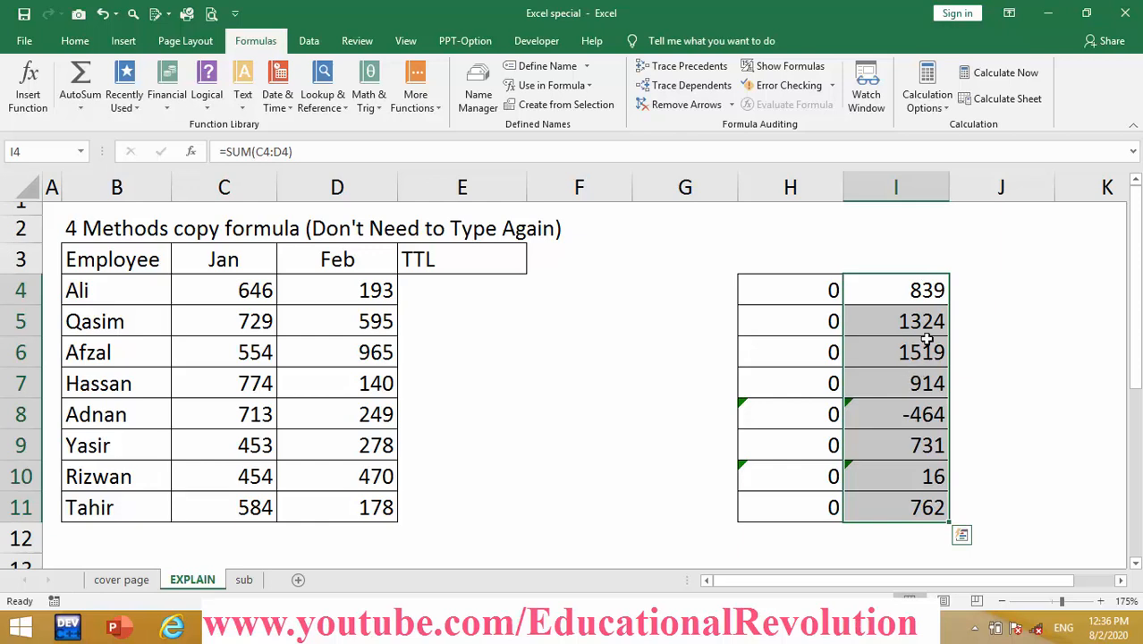
drag(799, 294, 801, 499)
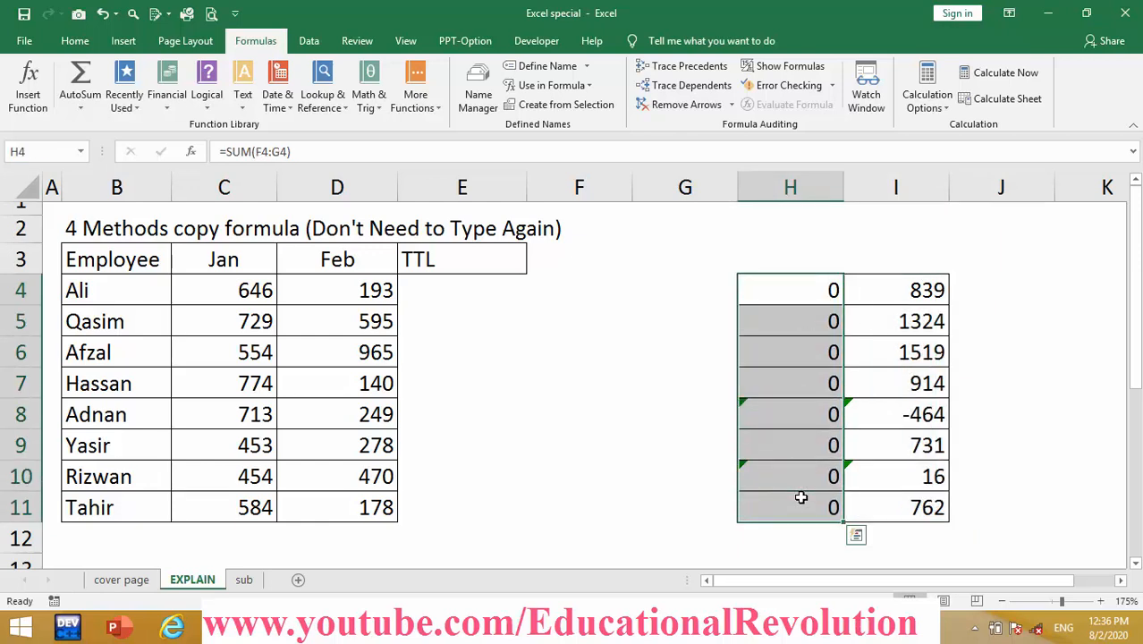
key(ctrl+c)
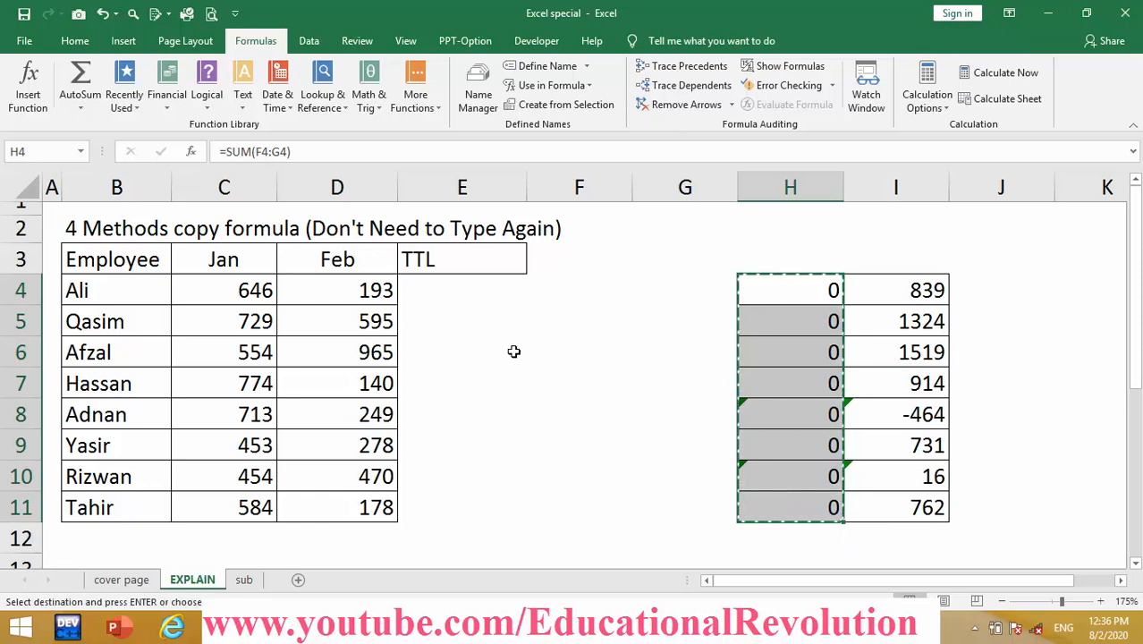
click(446, 297)
key(ctrl+v)
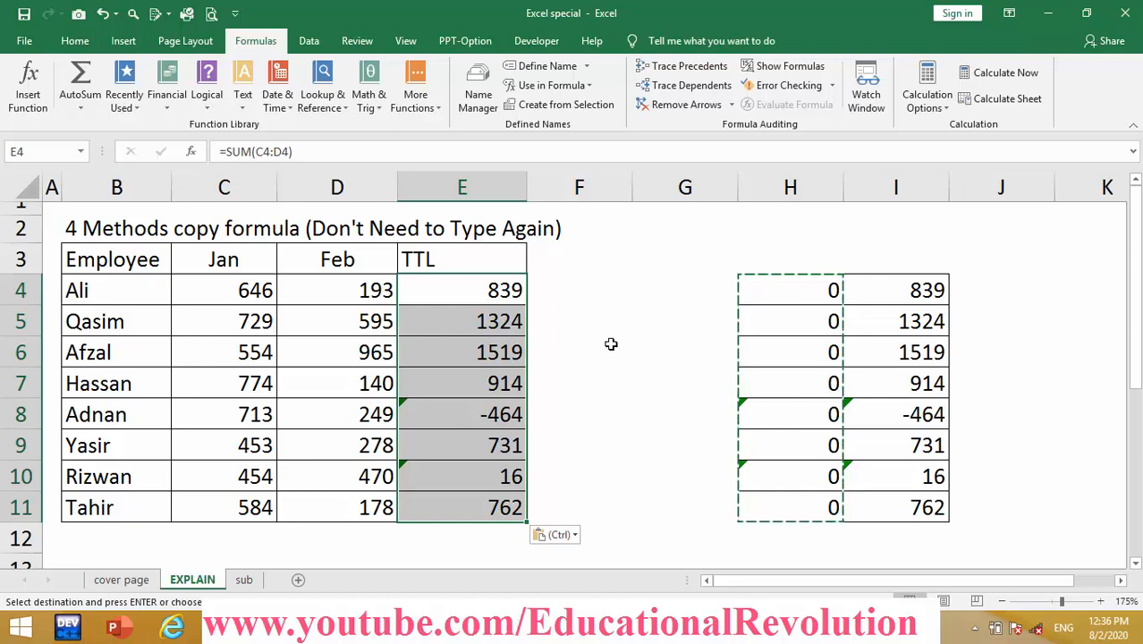
key(Escape)
Step: Delete the whole helper column H holding the temporary pasted formulas
click(801, 186)
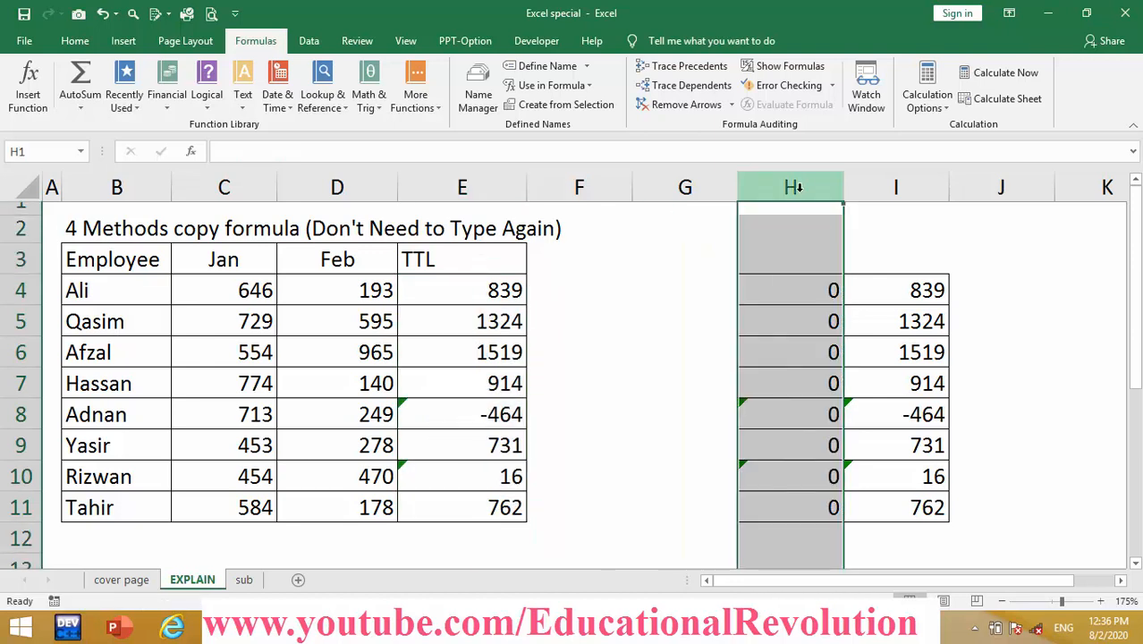
key(ctrl+minus)
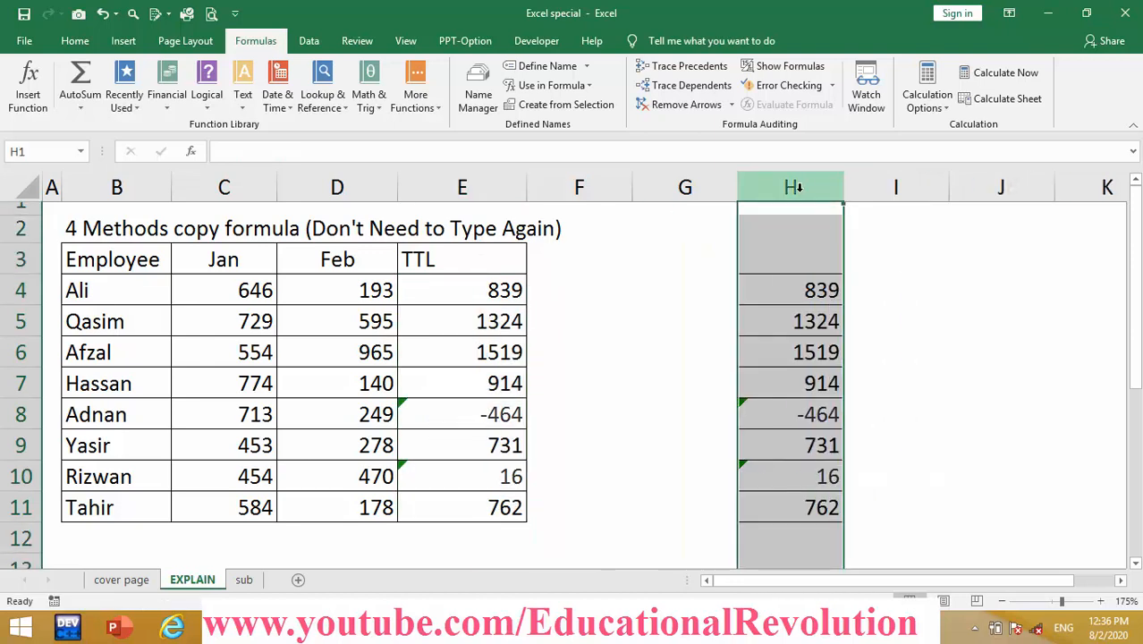
click(808, 351)
Step: Compare the formulas in H4 and E4, and switch to the sub worksheet
click(820, 286)
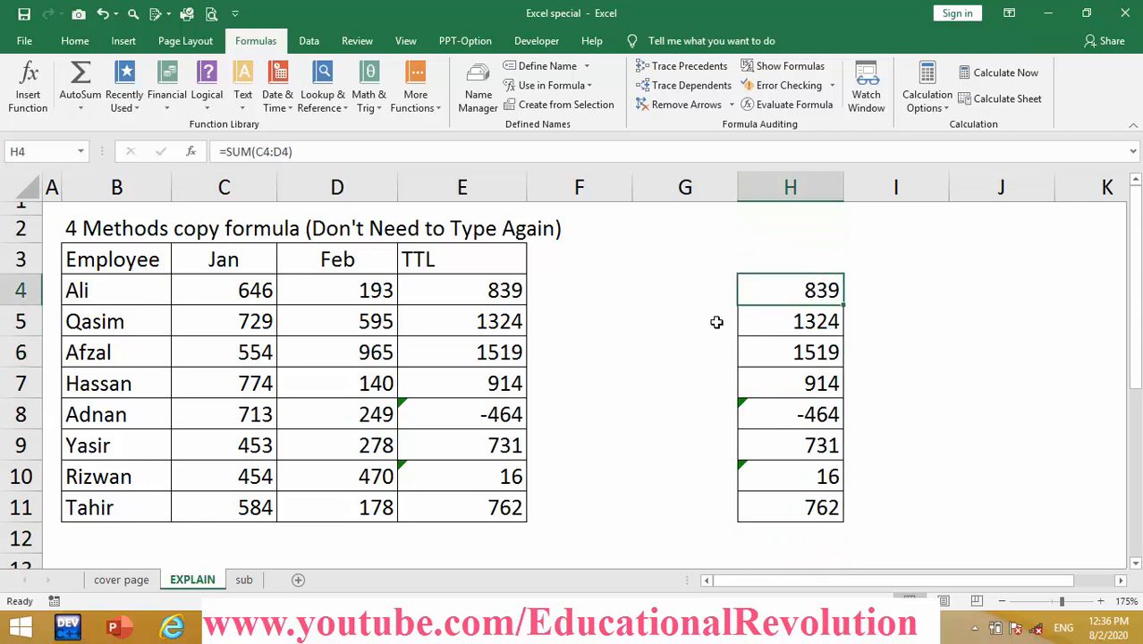
click(509, 287)
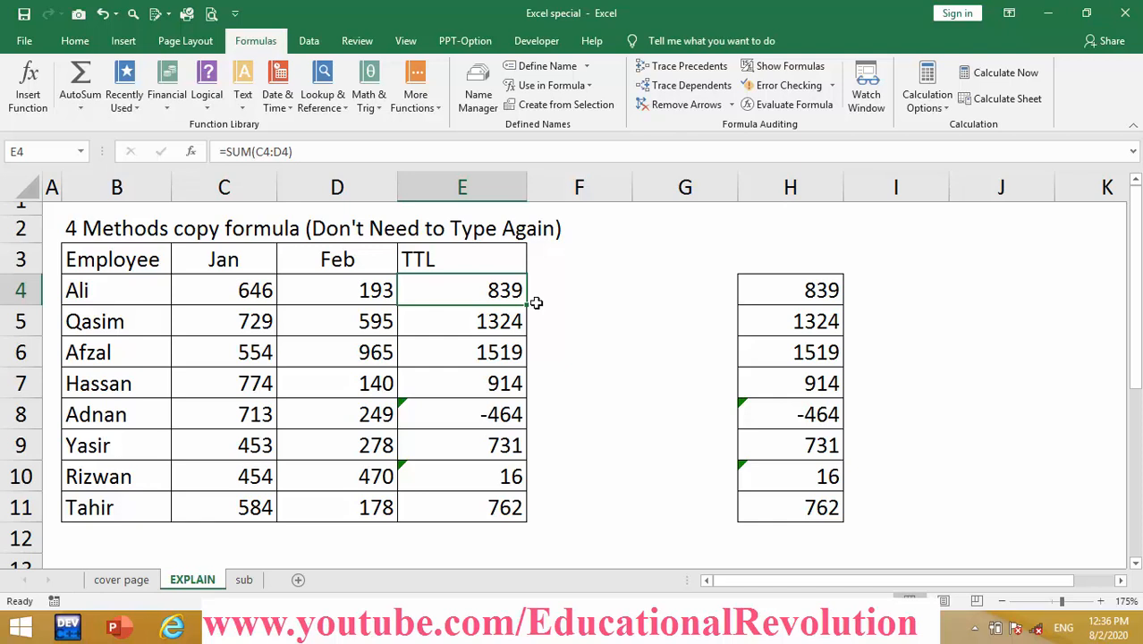
click(243, 580)
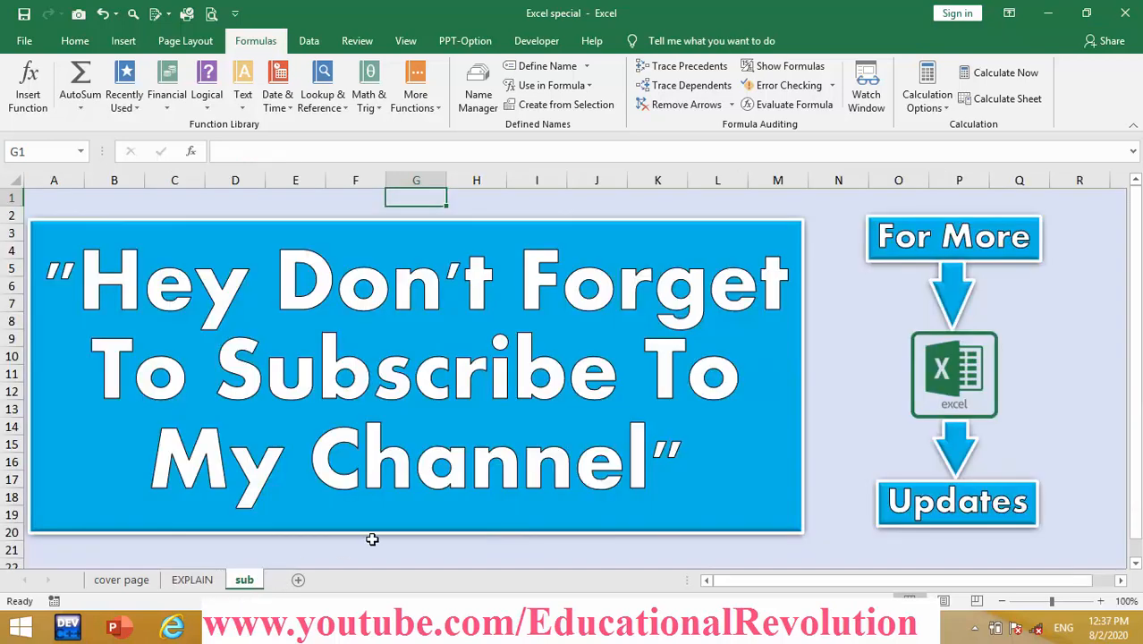